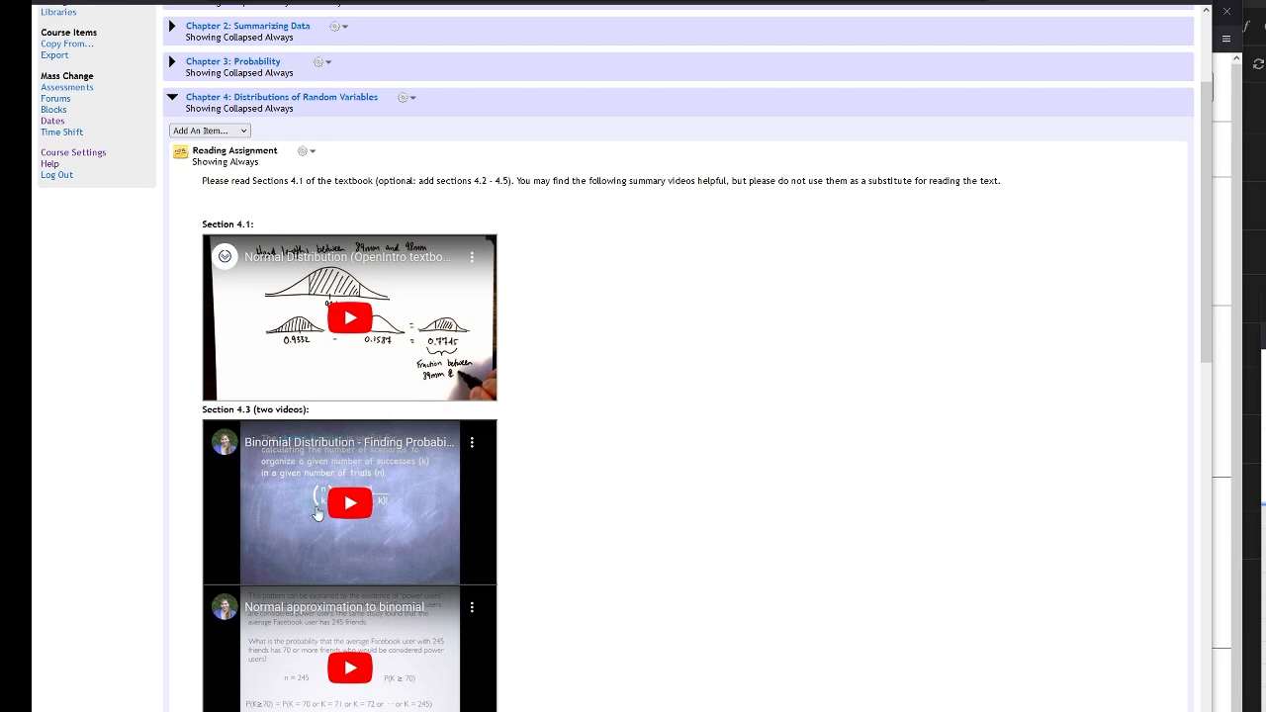
Open the Chapter 4 Homework assessment from the course page in teacher preview
scroll(403, 401, "down", 4)
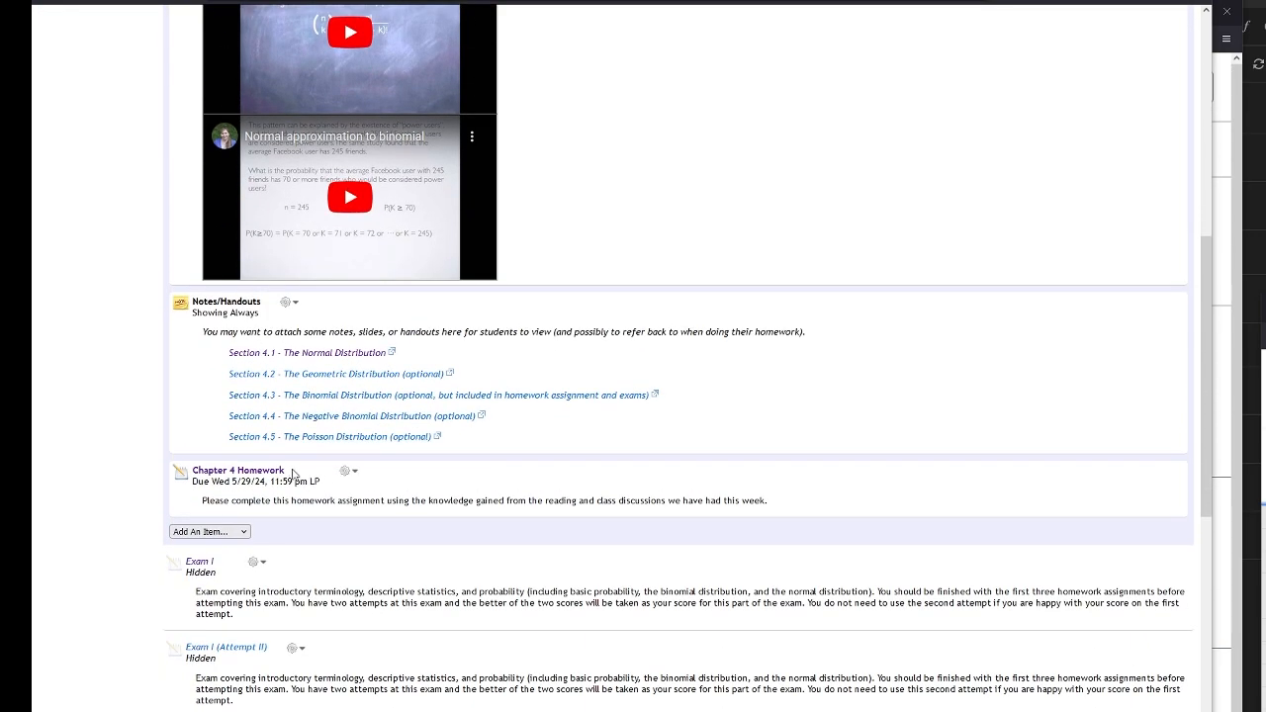
left_click(237, 477)
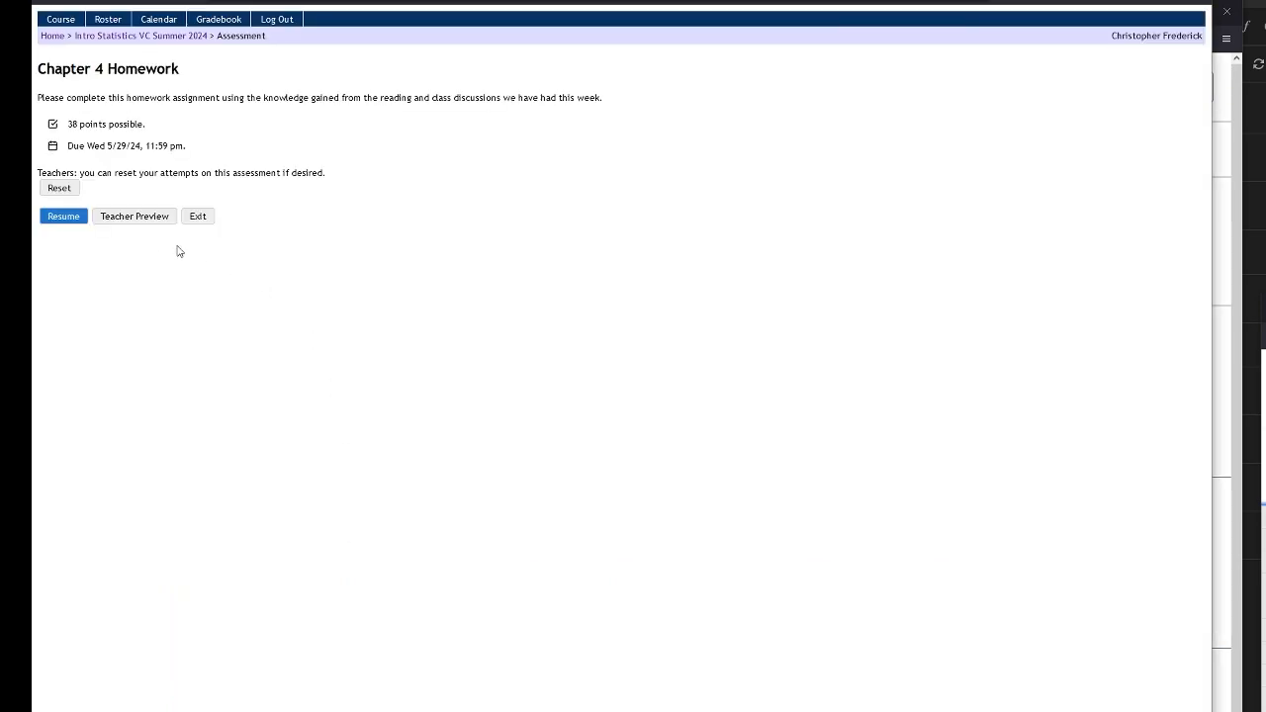
left_click(130, 217)
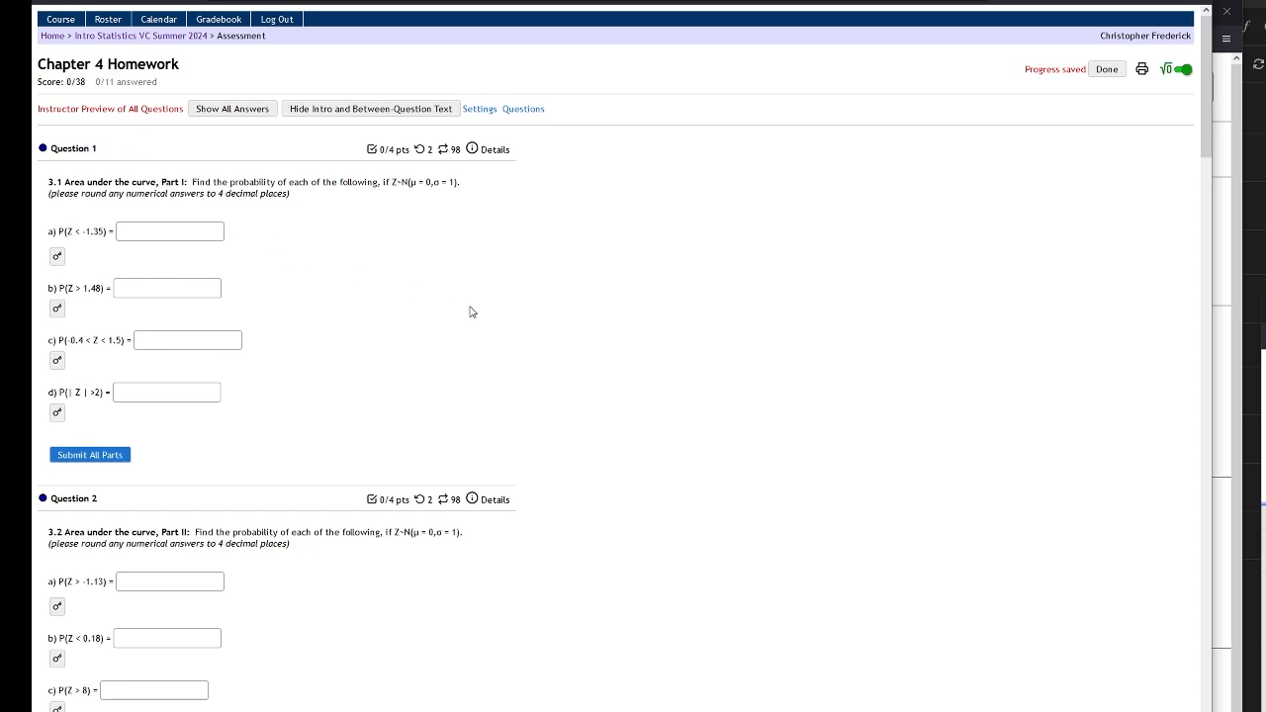
Enlarge the homework questions, bring up StatCrunch alongside them, and open the Normal calculator
key("ctrl+plus")
key("ctrl+plus")
key("ctrl+plus")
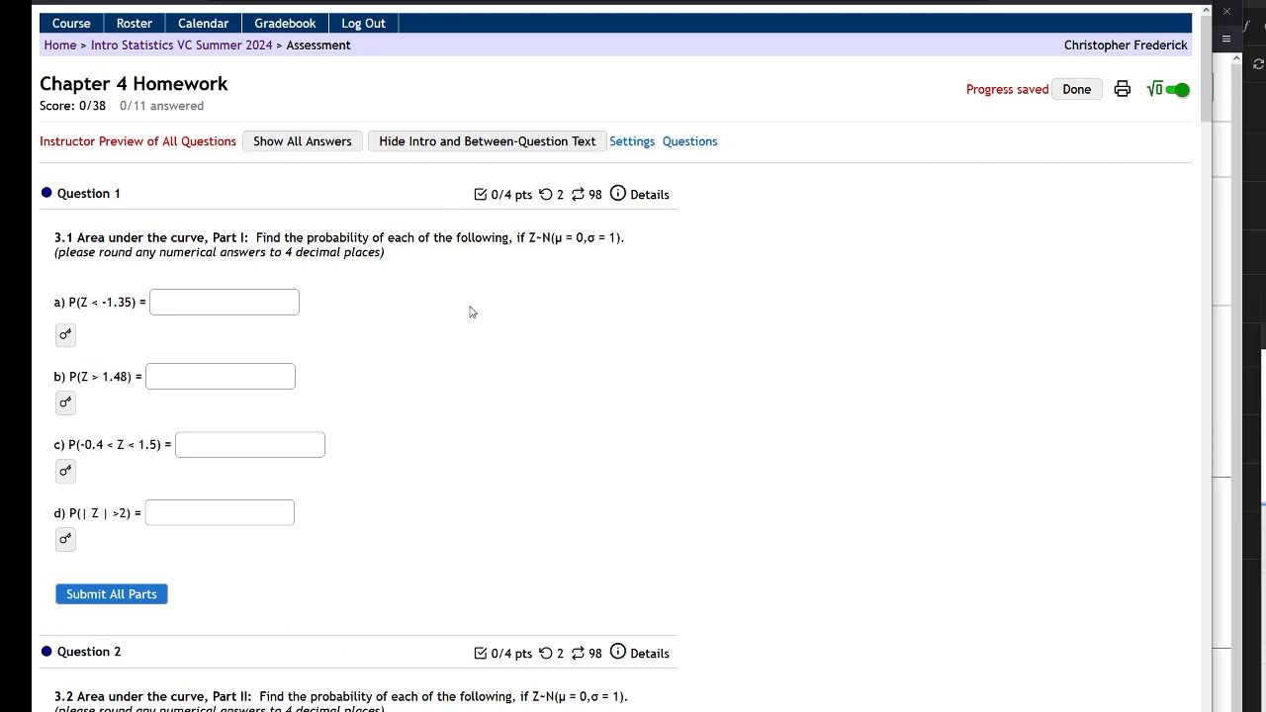
key("ctrl+plus")
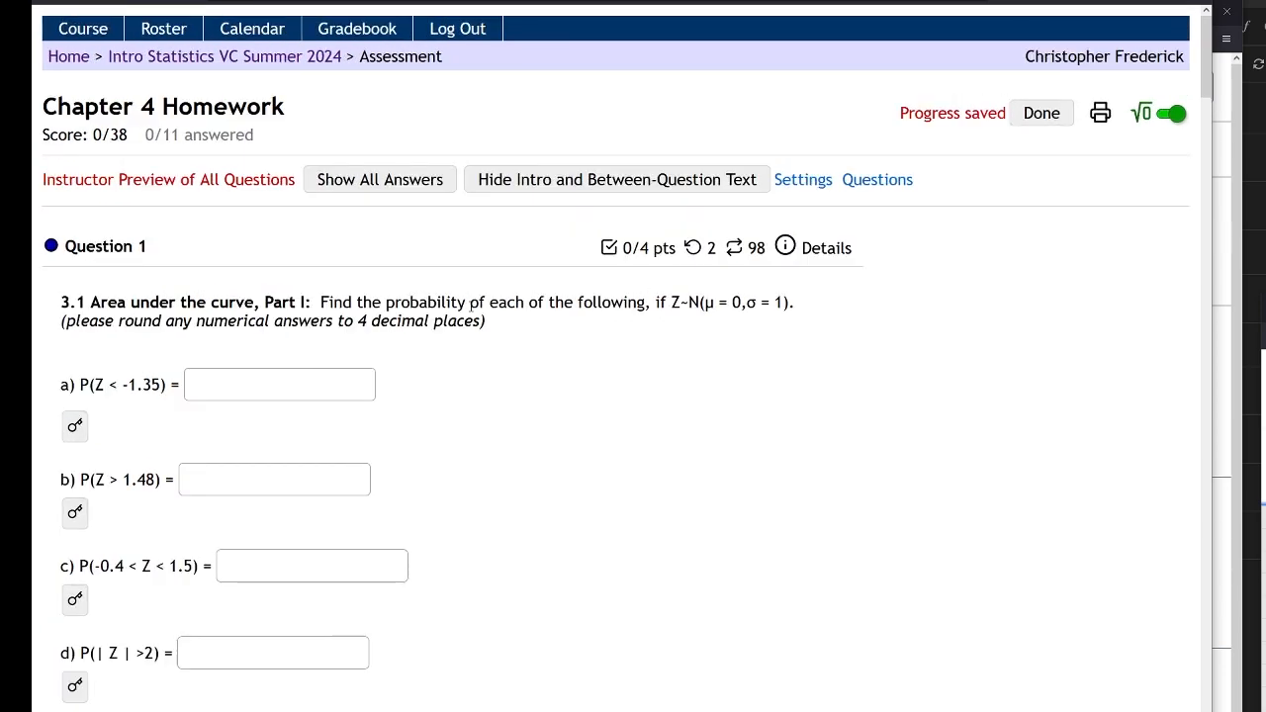
key("ctrl+minus")
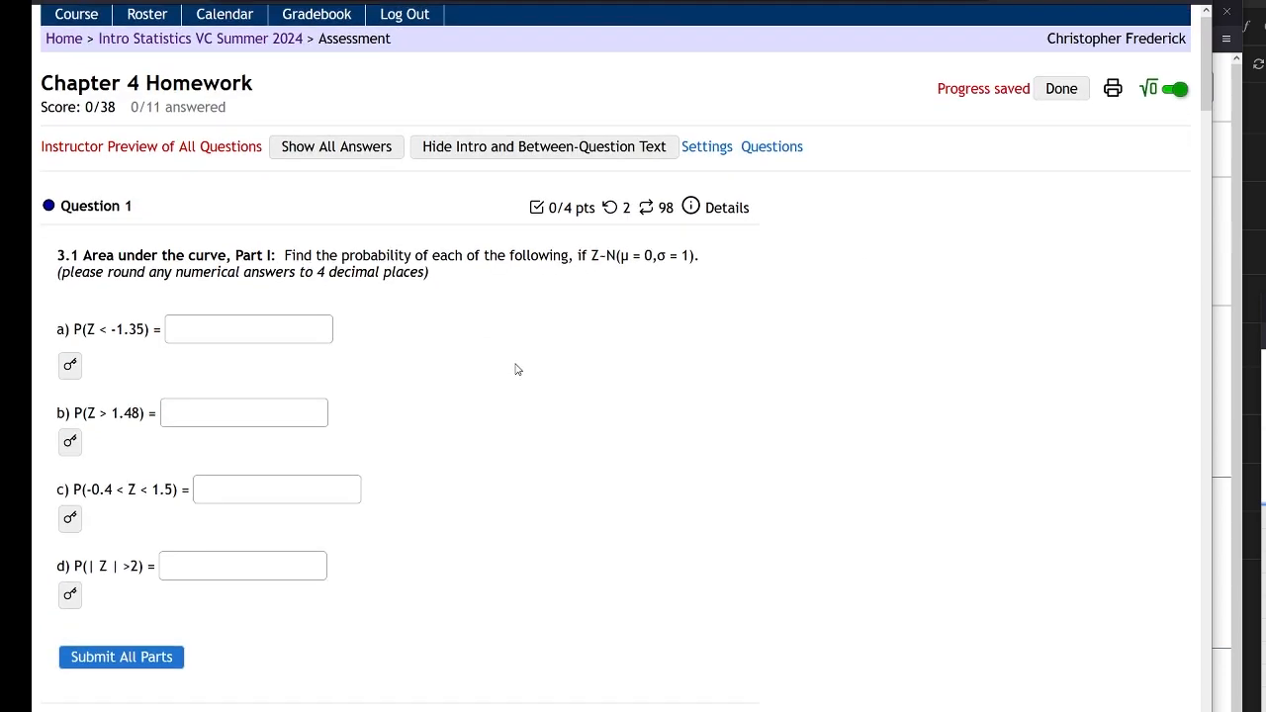
scroll(517, 372, "down", 2)
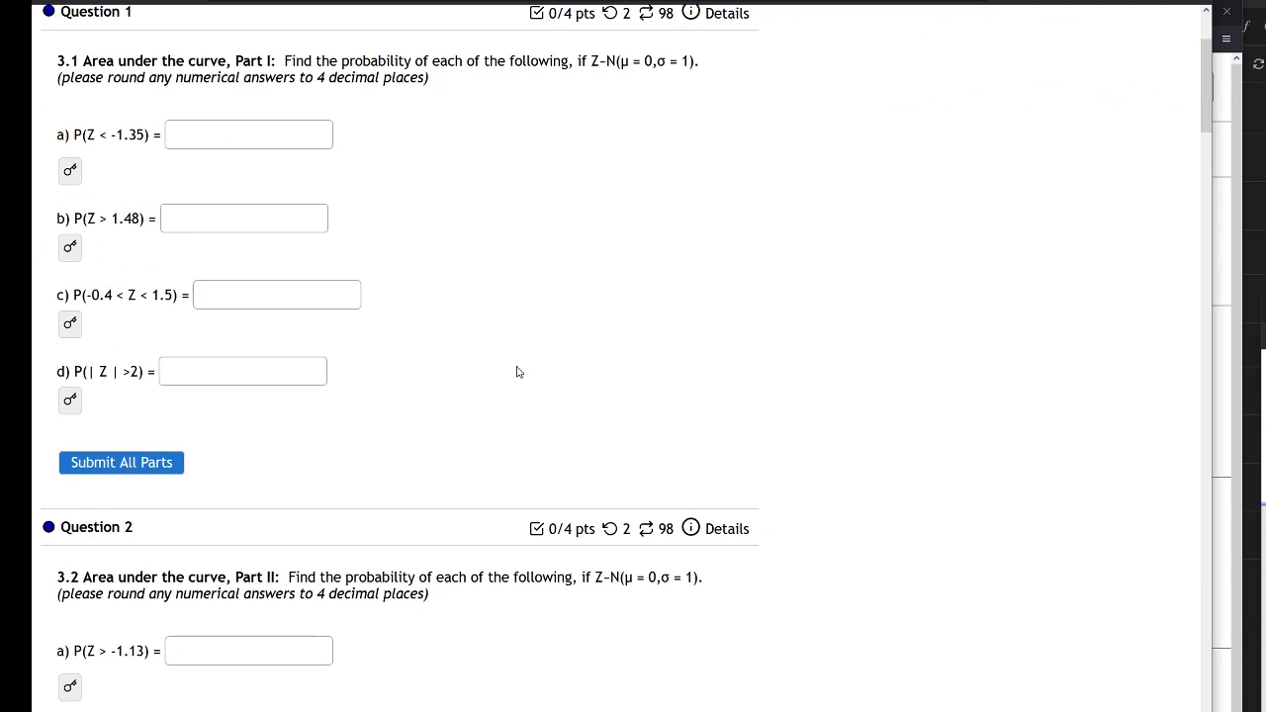
scroll(517, 372, "up", 1)
scroll(516, 372, "down", 1)
left_click_drag(1265, 241, 1156, 71)
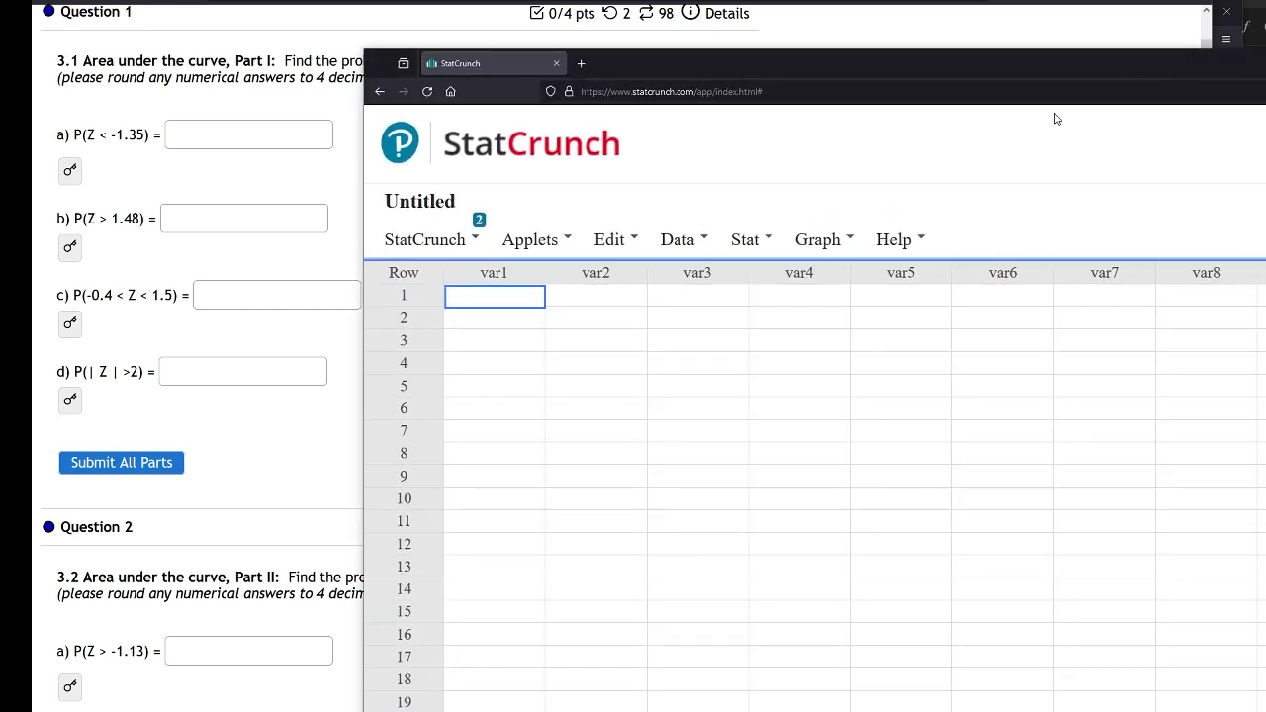
left_click(743, 245)
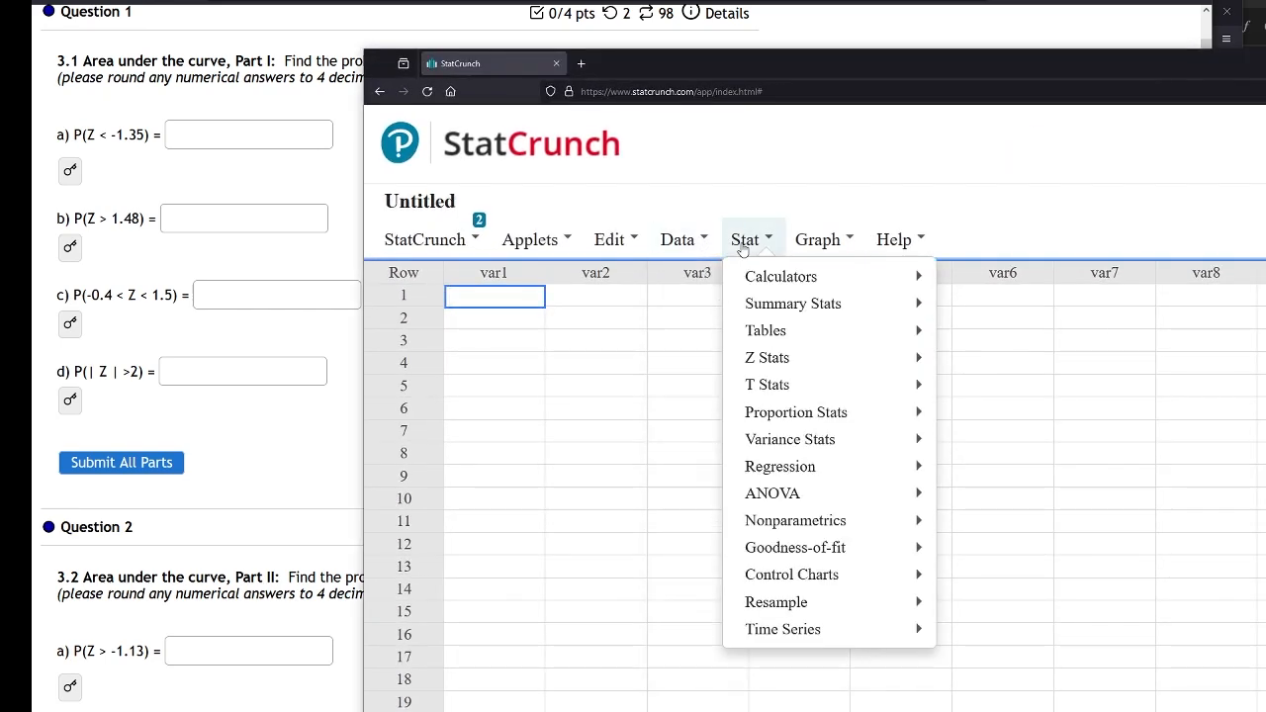
mouse_move(789, 286)
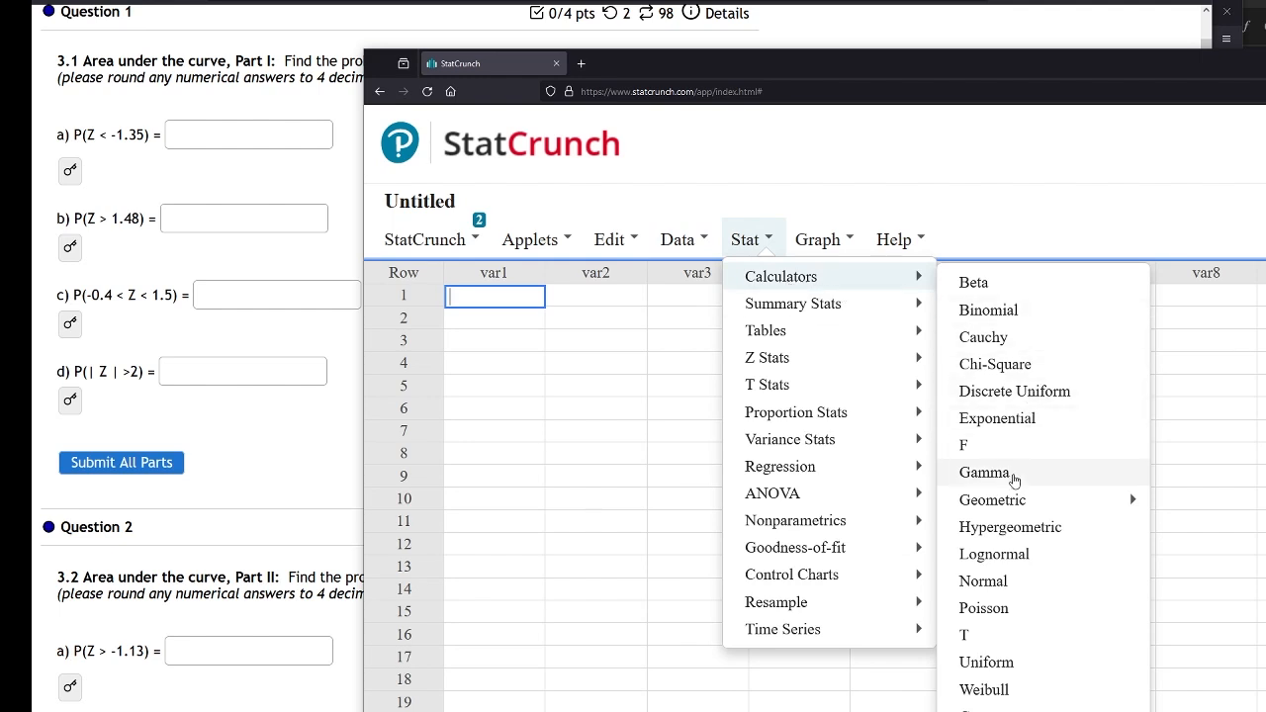
left_click(1003, 583)
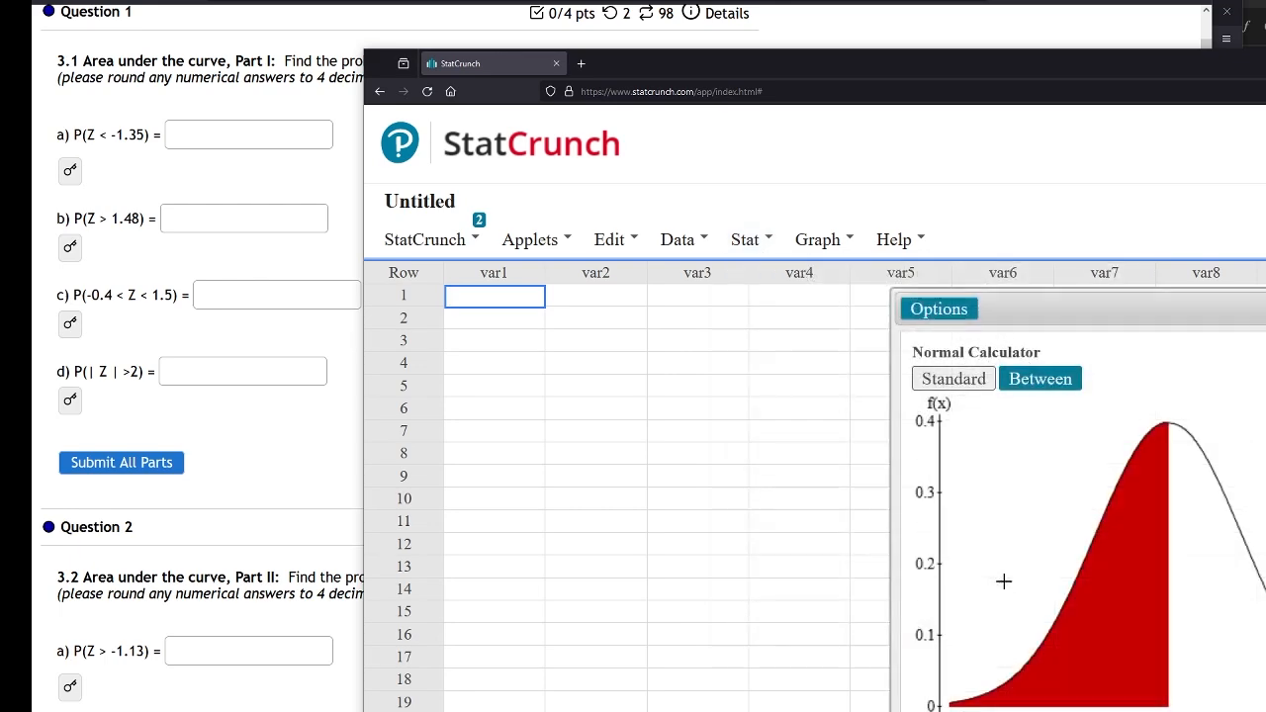
Arrange the Normal calculator and StatCrunch window so the homework questions stay visible
left_click_drag(1142, 308, 659, 114)
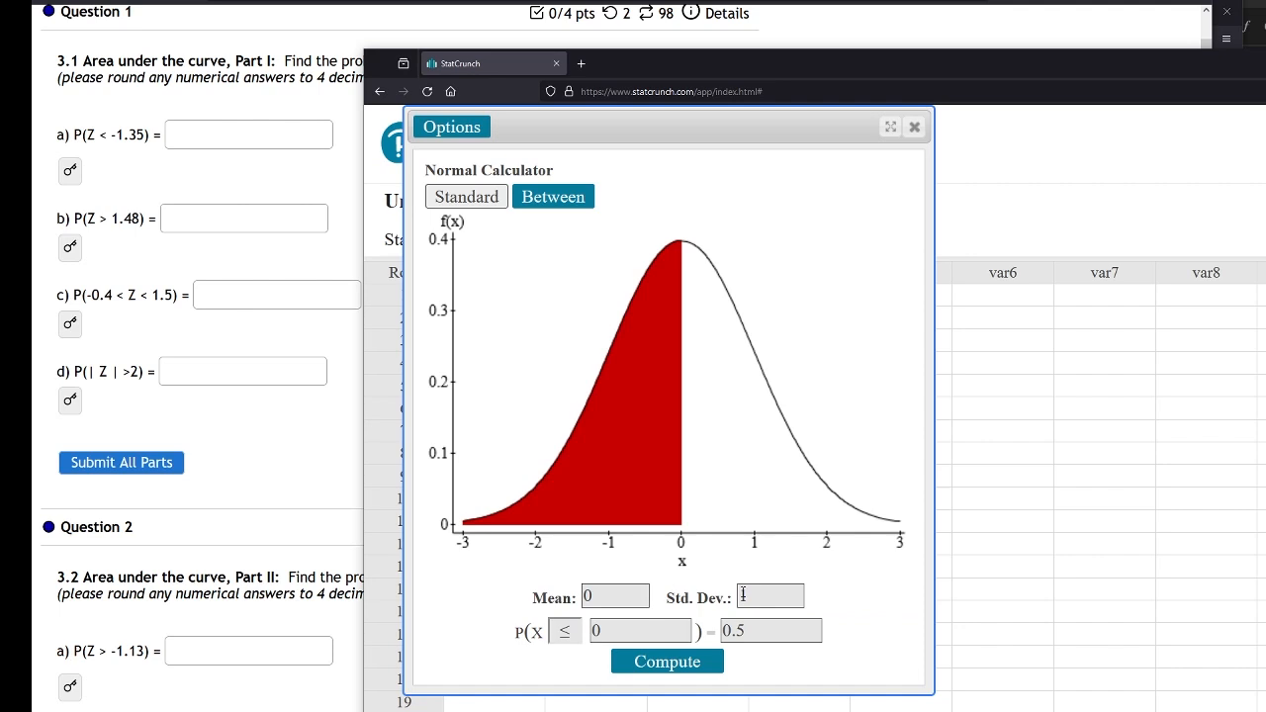
left_click(613, 596)
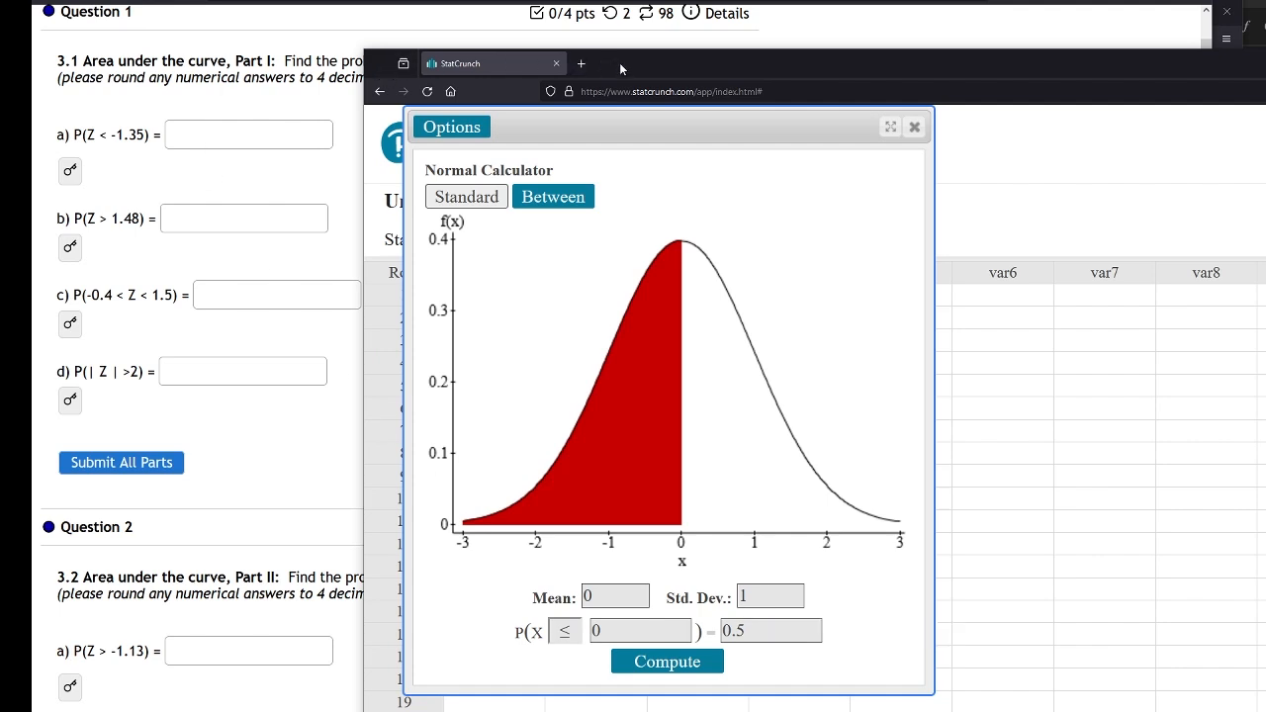
left_click_drag(619, 62, 626, 107)
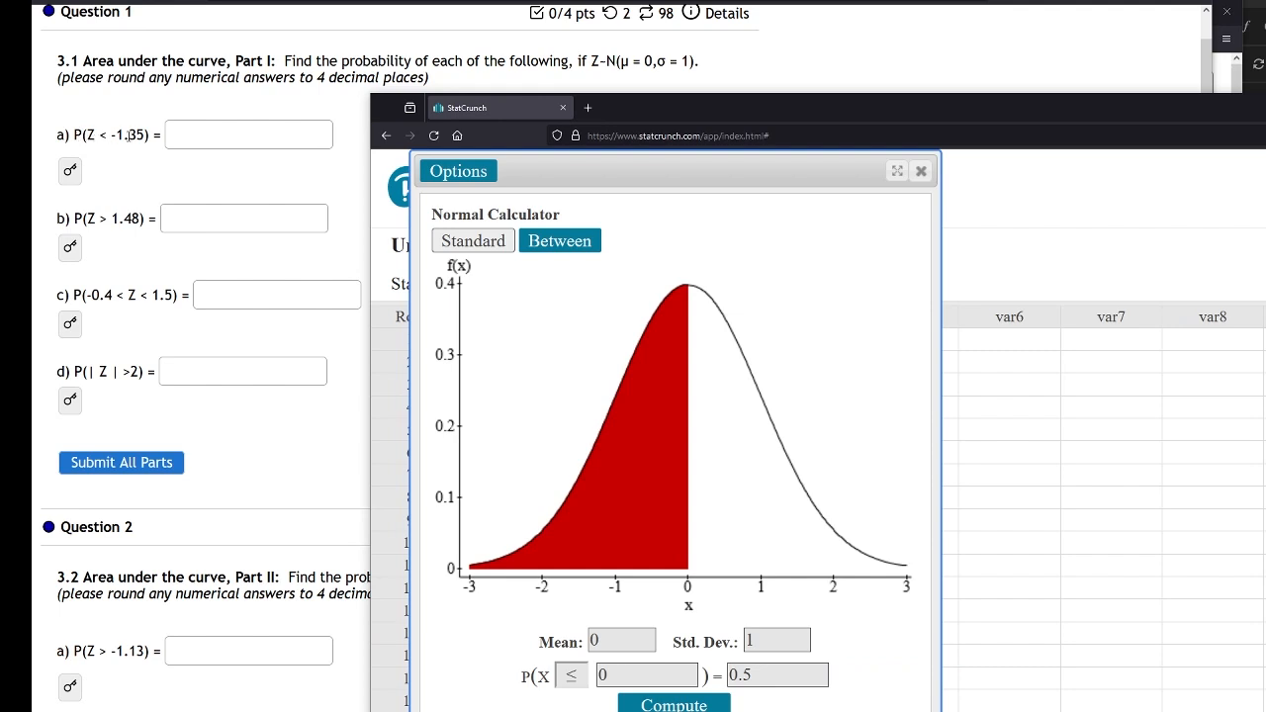
left_click(579, 686)
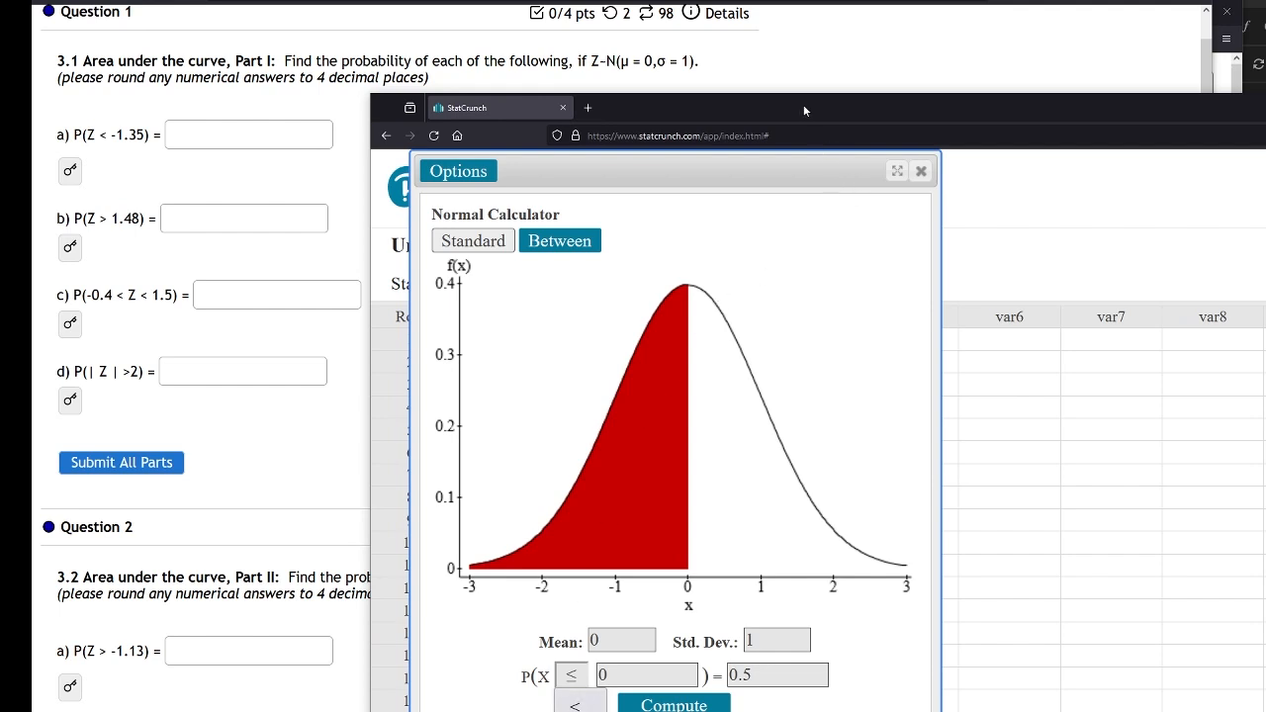
left_click_drag(803, 104, 799, 36)
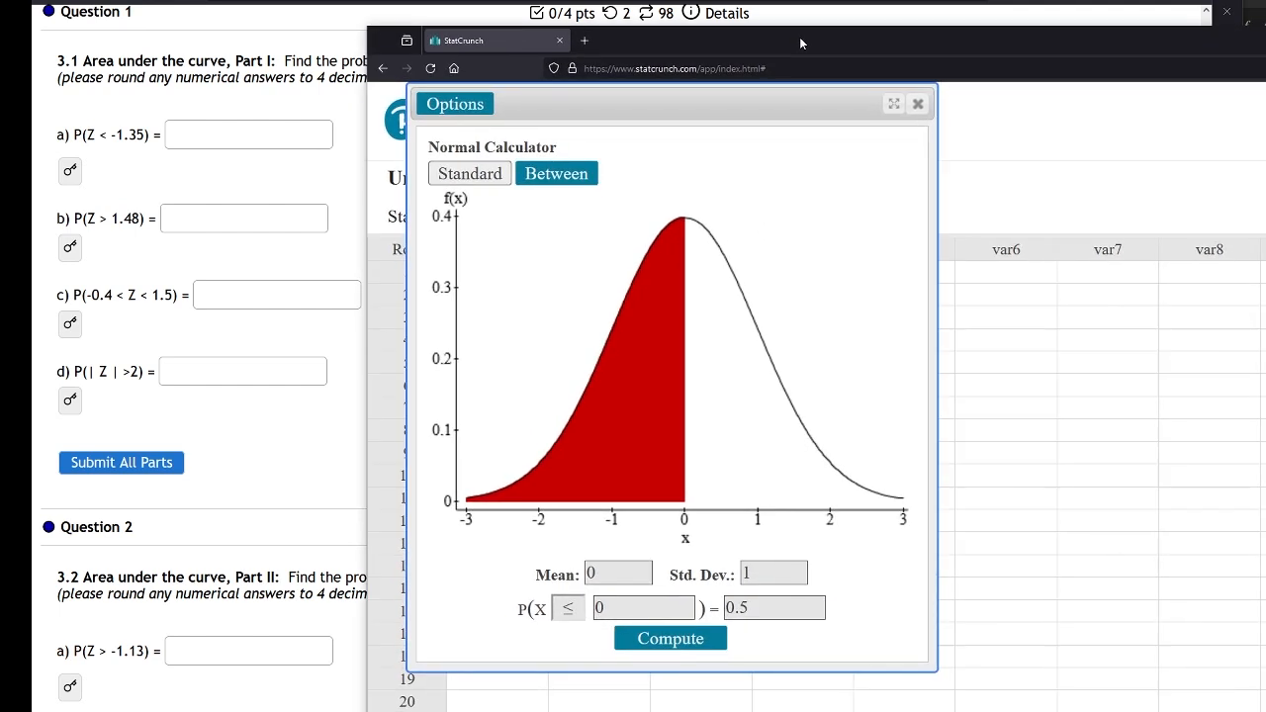
left_click(569, 611)
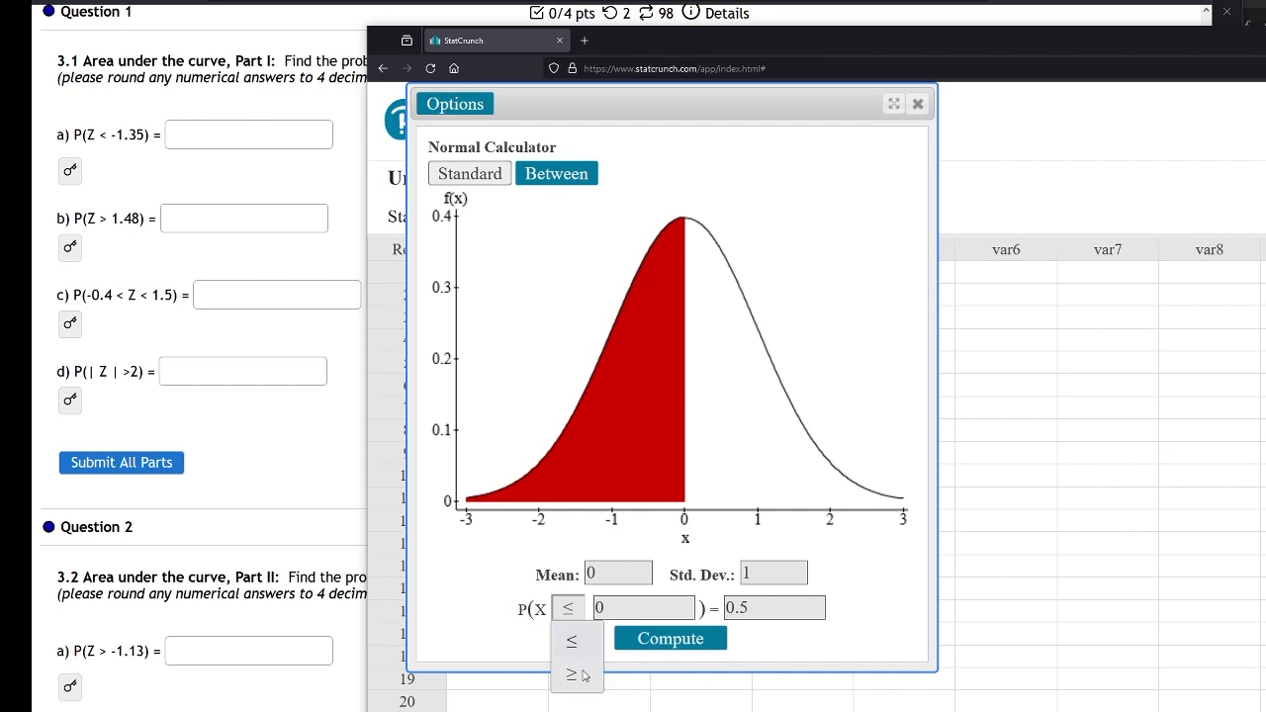
left_click(568, 611)
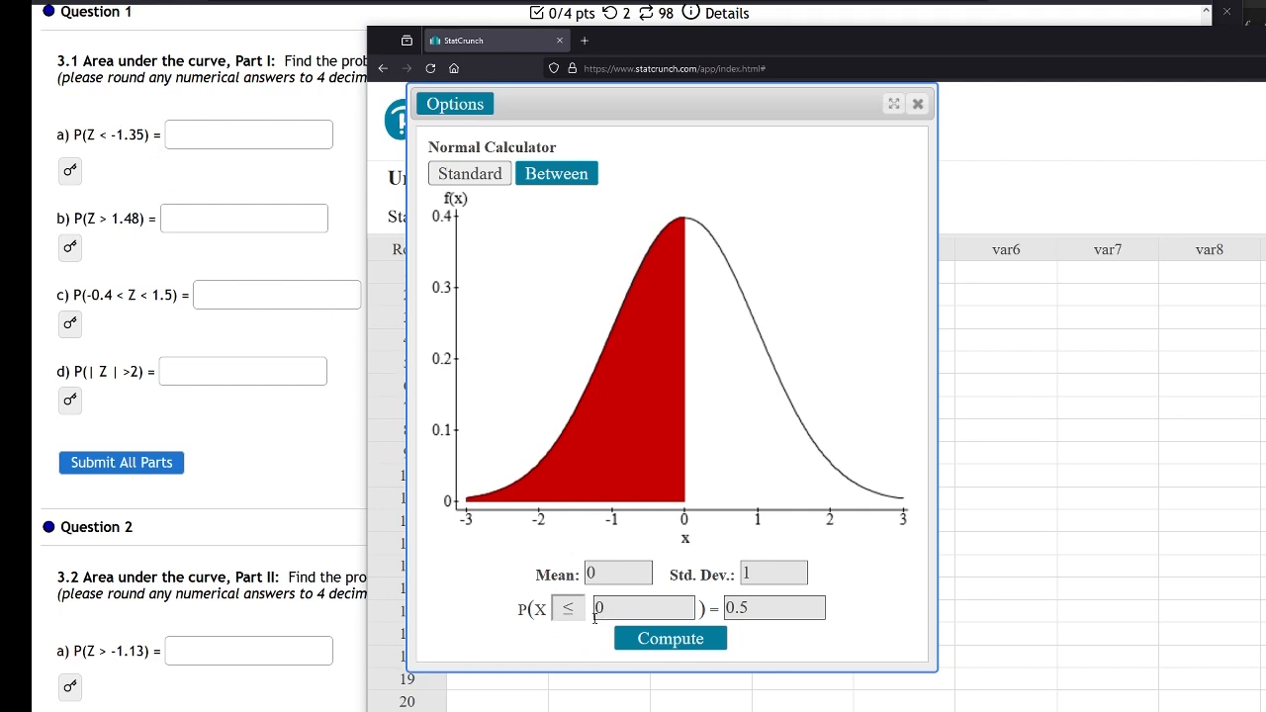
Compute P(X ≤ -1.35) for the standard normal, then reveal part a's answer key for comparison
double_click(594, 609)
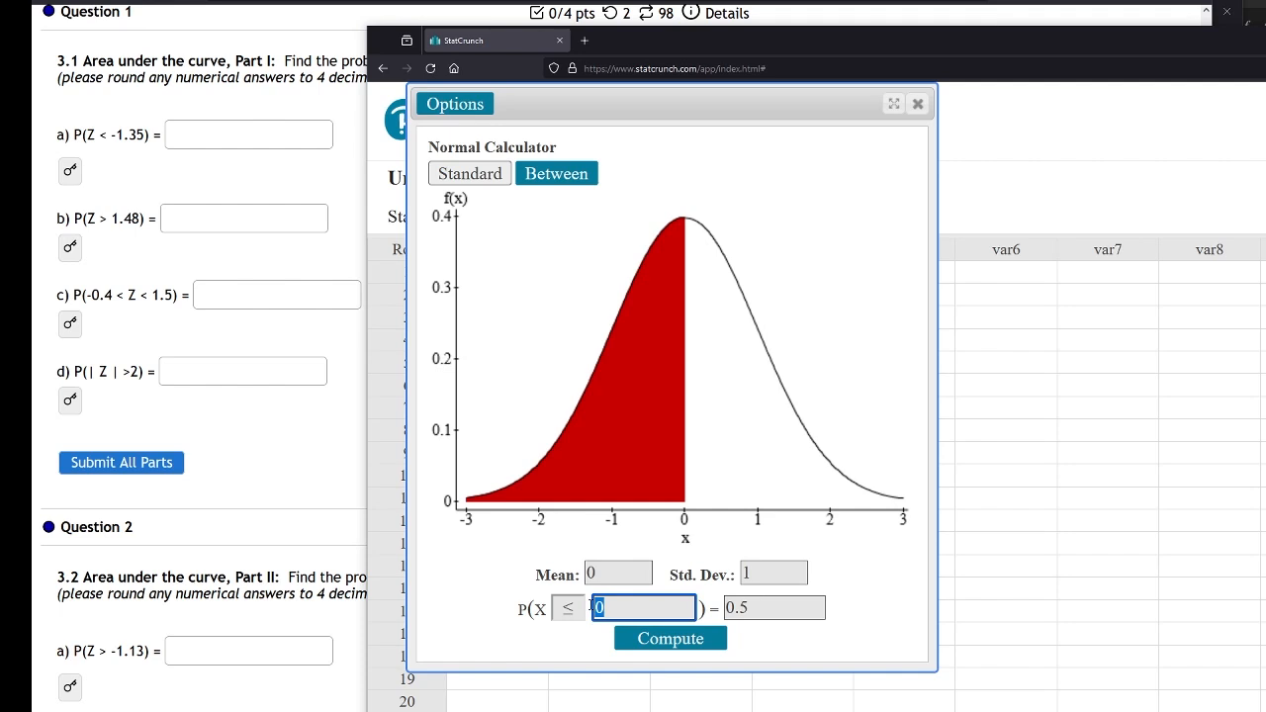
type("-1.35")
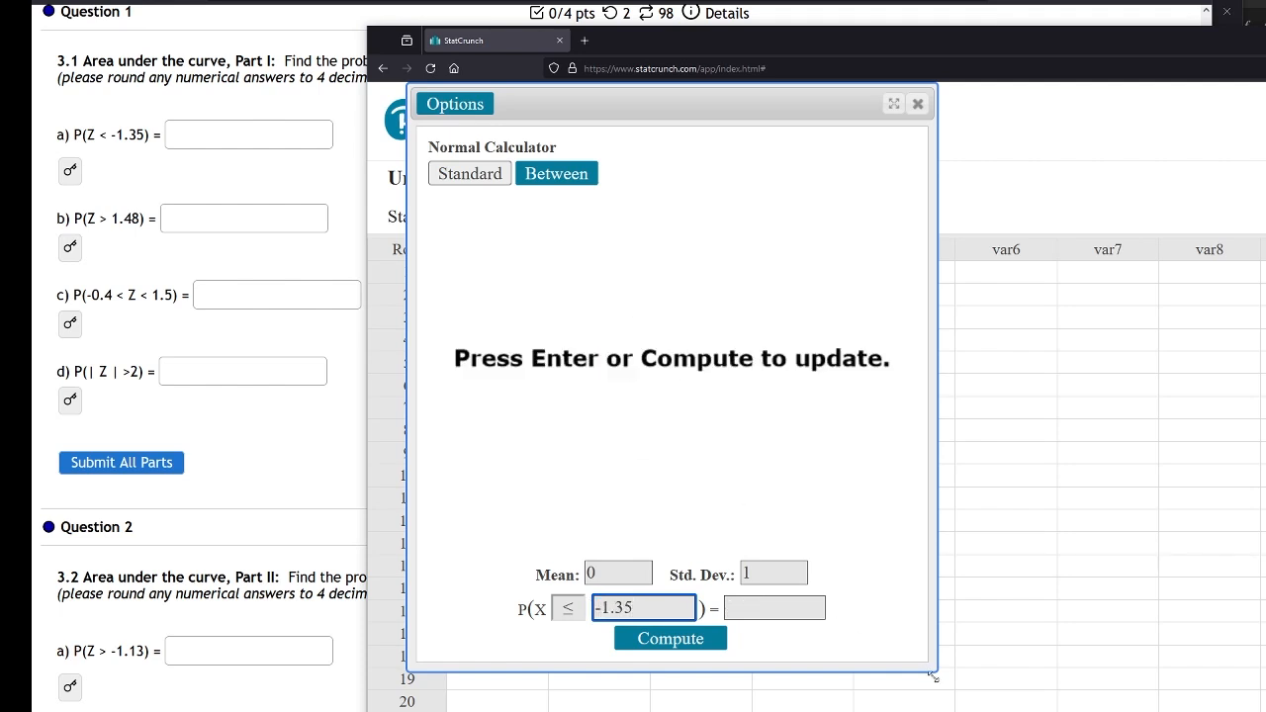
left_click_drag(932, 677, 896, 516)
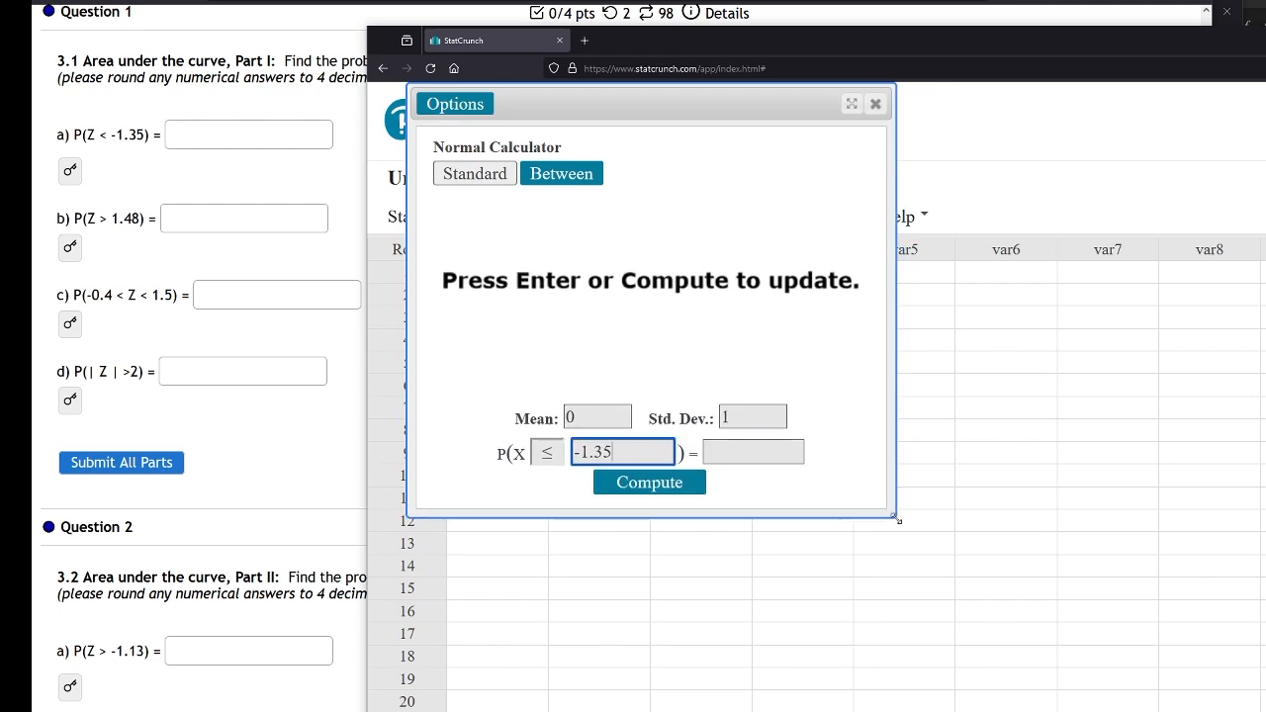
left_click(670, 497)
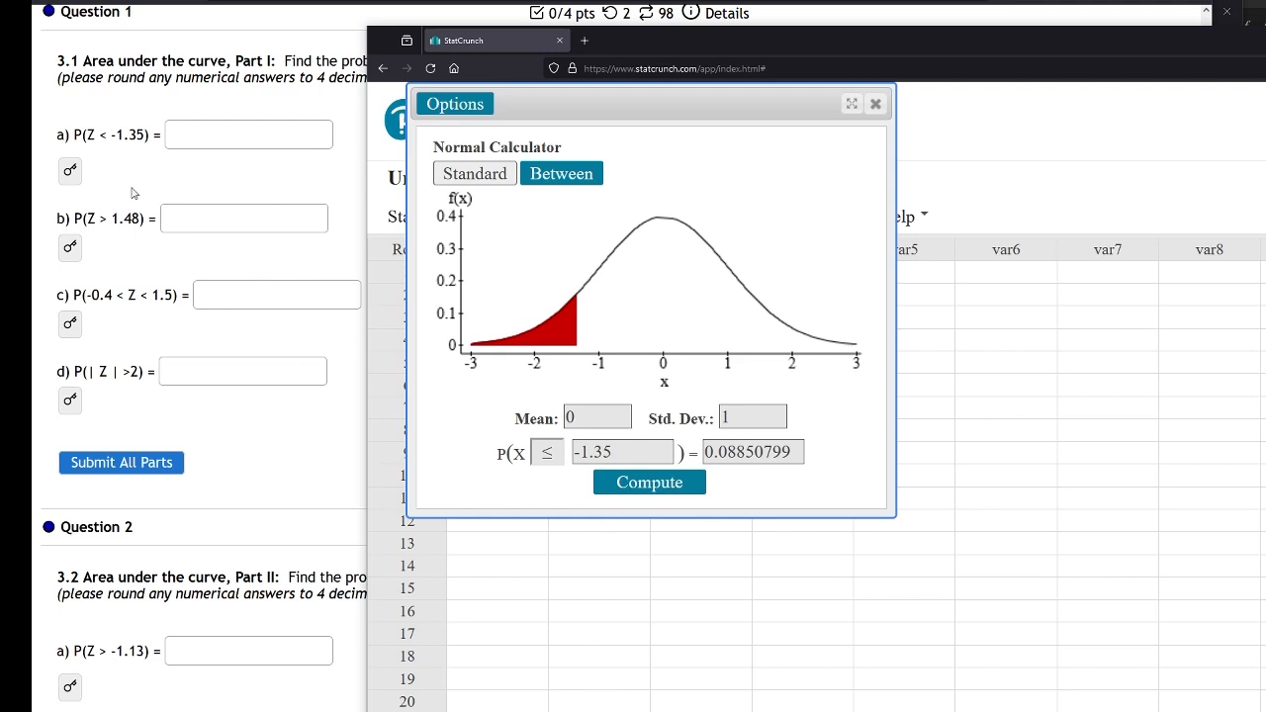
left_click(69, 176)
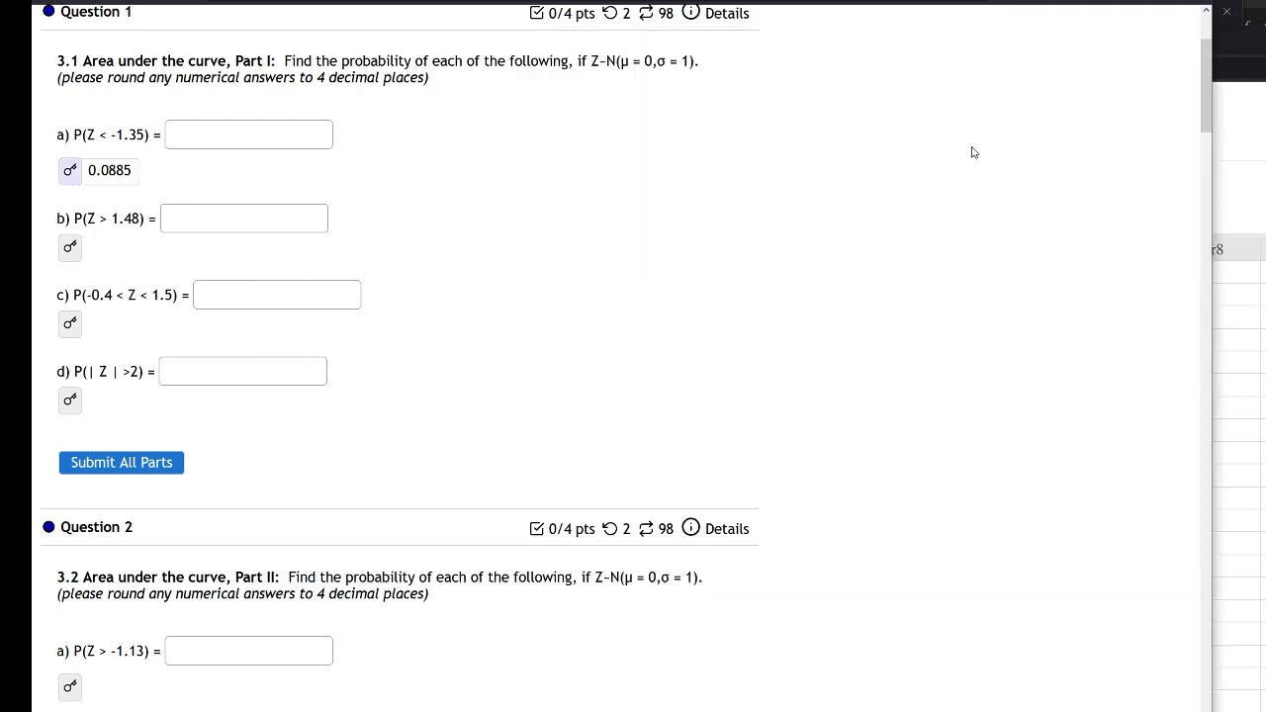
left_click(1257, 229)
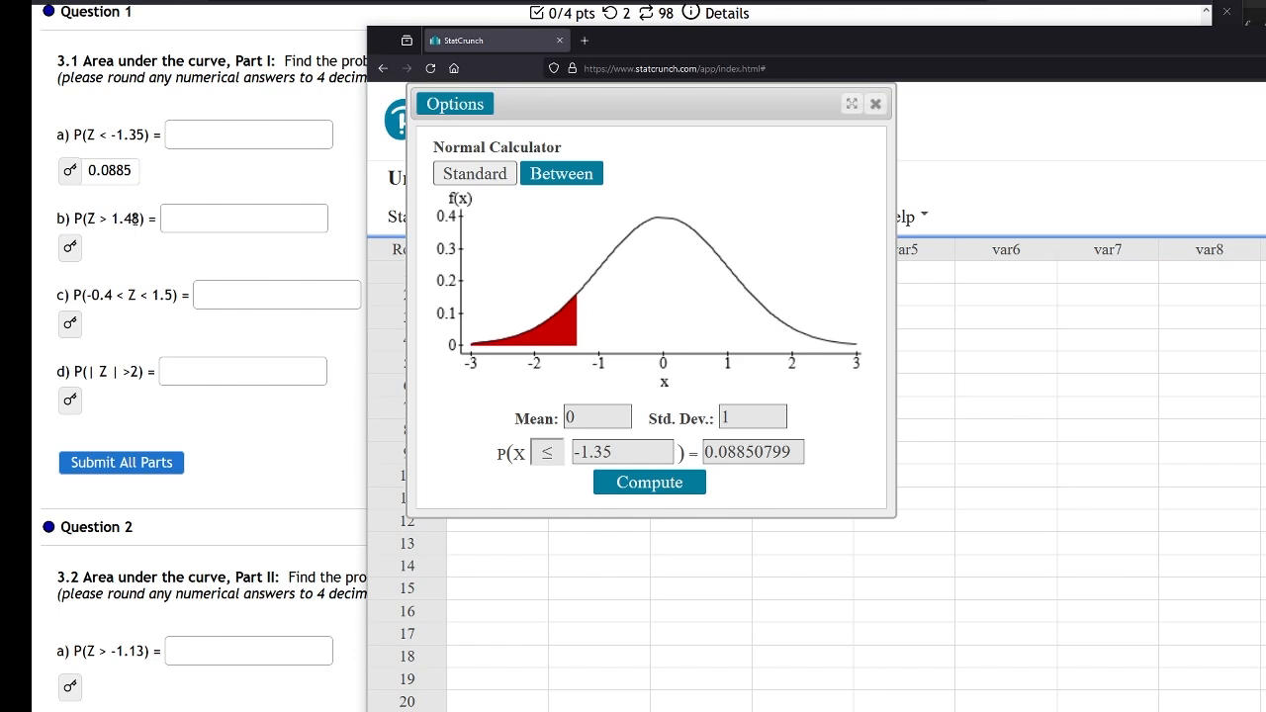
Switch the inequality to ≥, compute P(X ≥ 1.48), and reveal part b's answer key
left_click(555, 463)
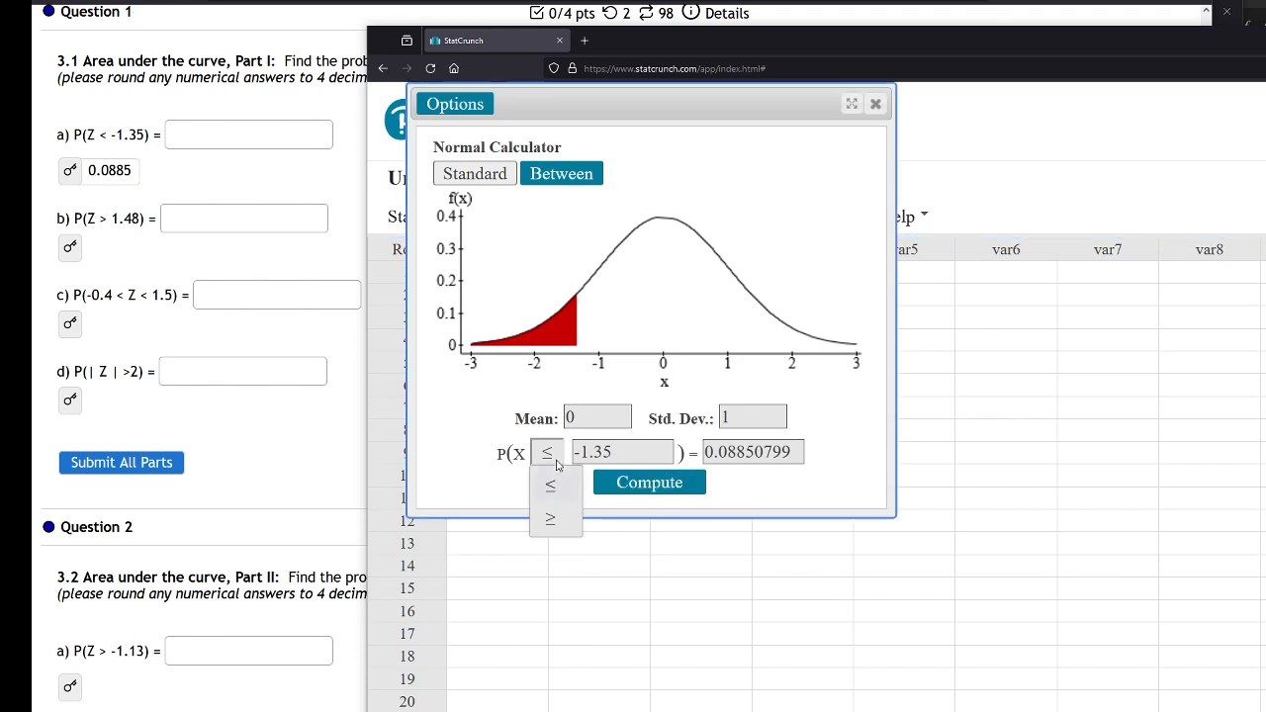
left_click(563, 518)
left_click_drag(623, 450, 572, 452)
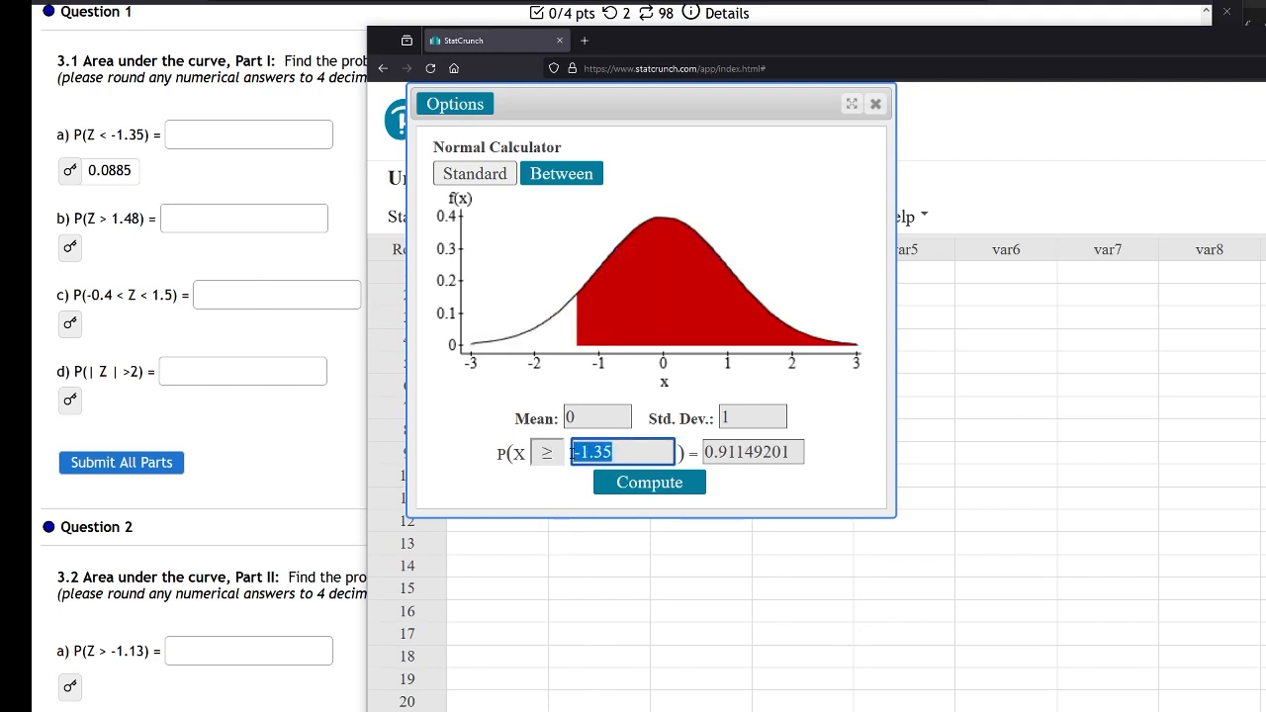
key("BackSpace")
type("1.48")
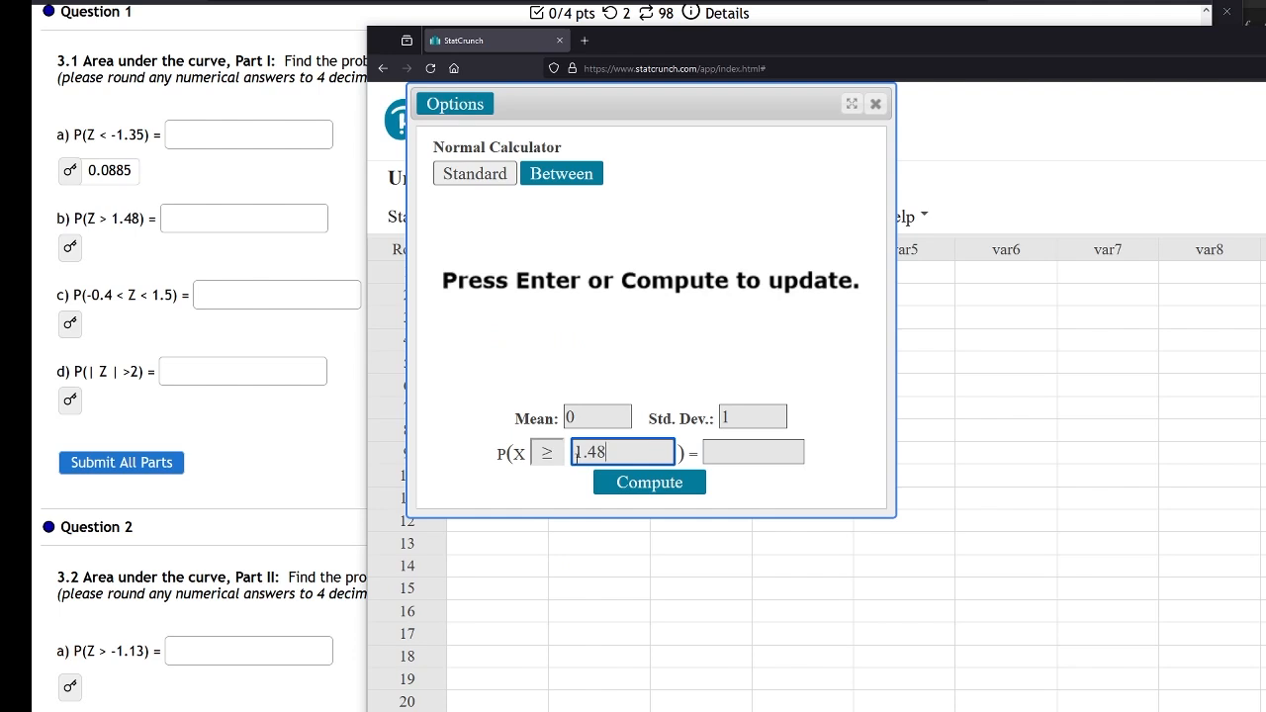
left_click(617, 485)
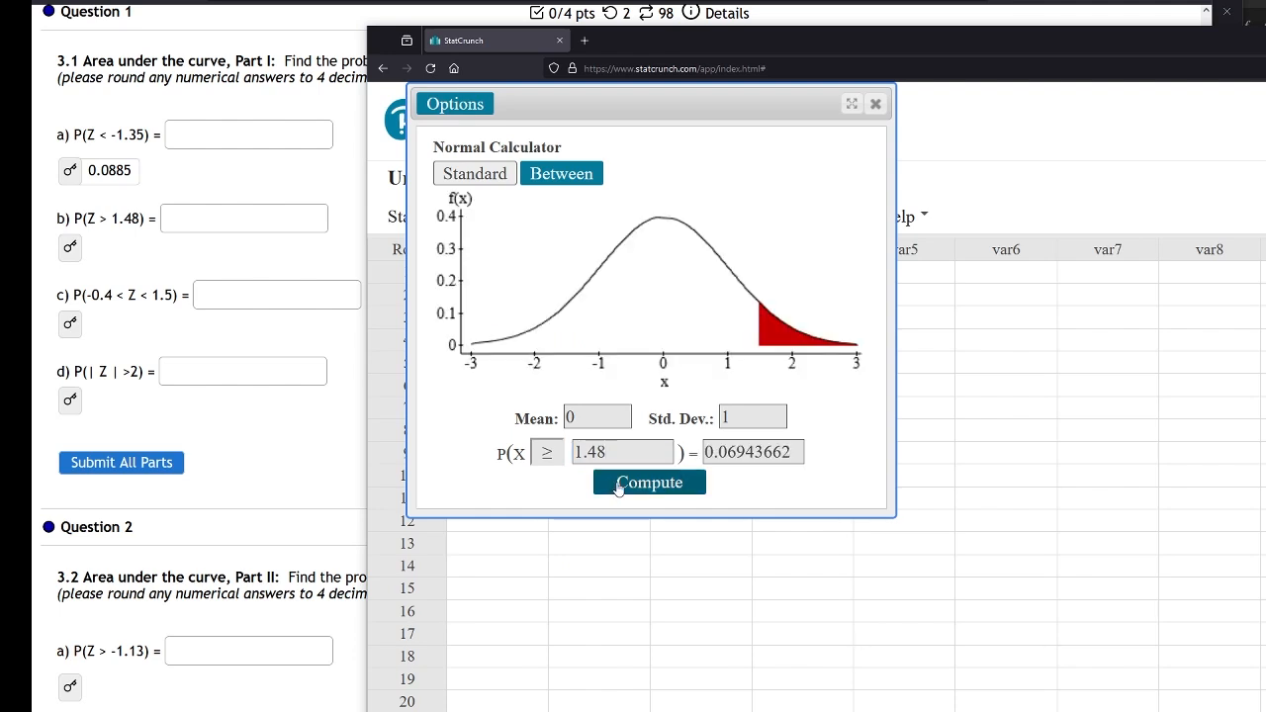
left_click(69, 256)
left_click(1223, 353)
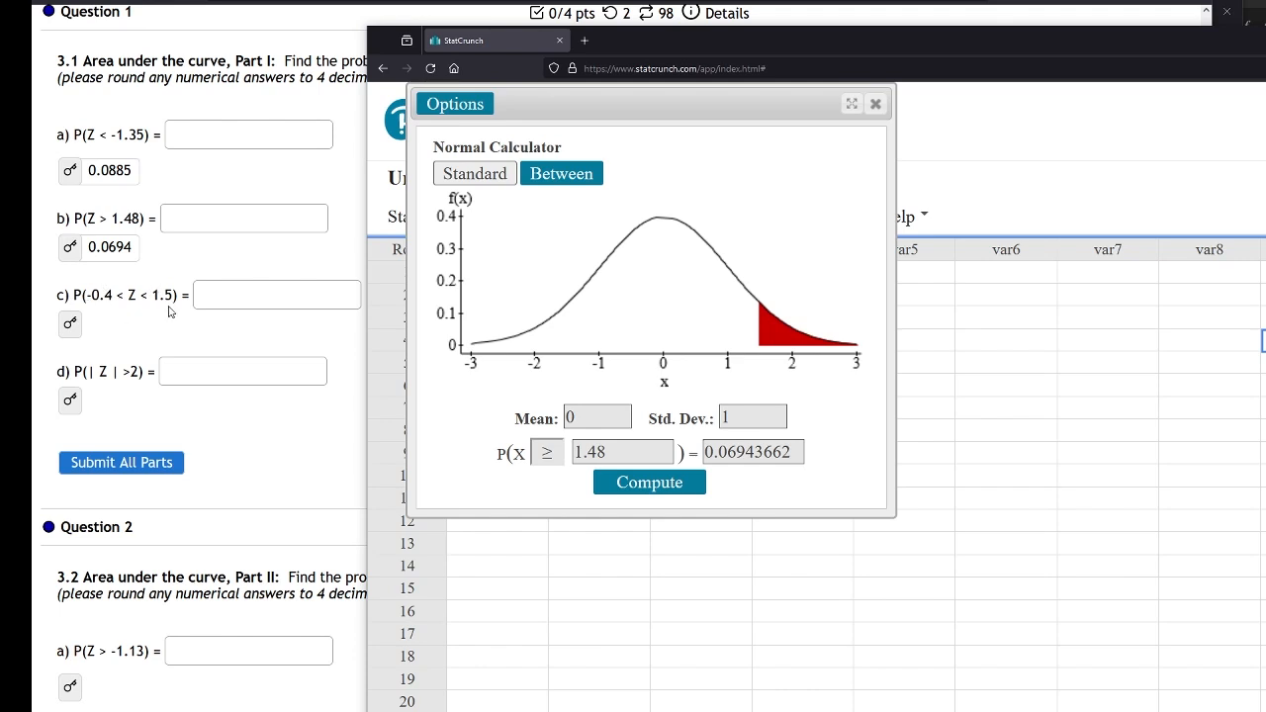
Switch to the between-two-values mode and compute P(-.4 ≤ X ≤ 1.5)
left_click(570, 180)
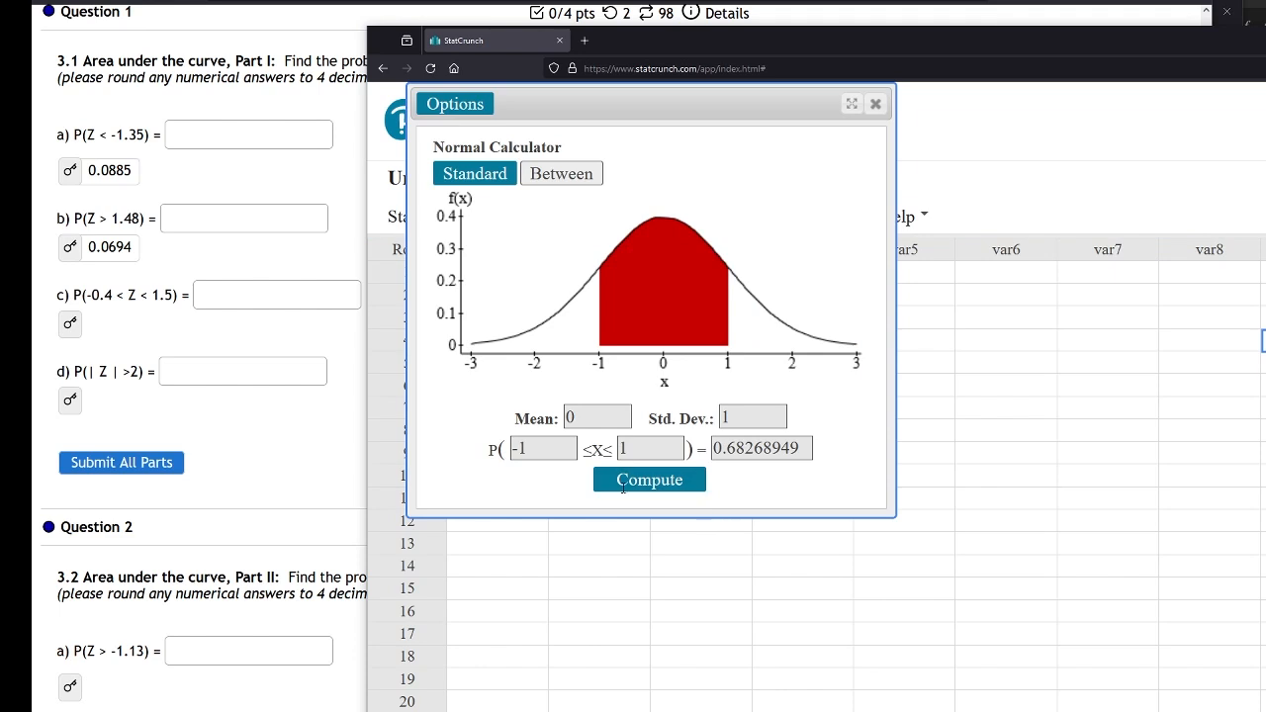
double_click(521, 448)
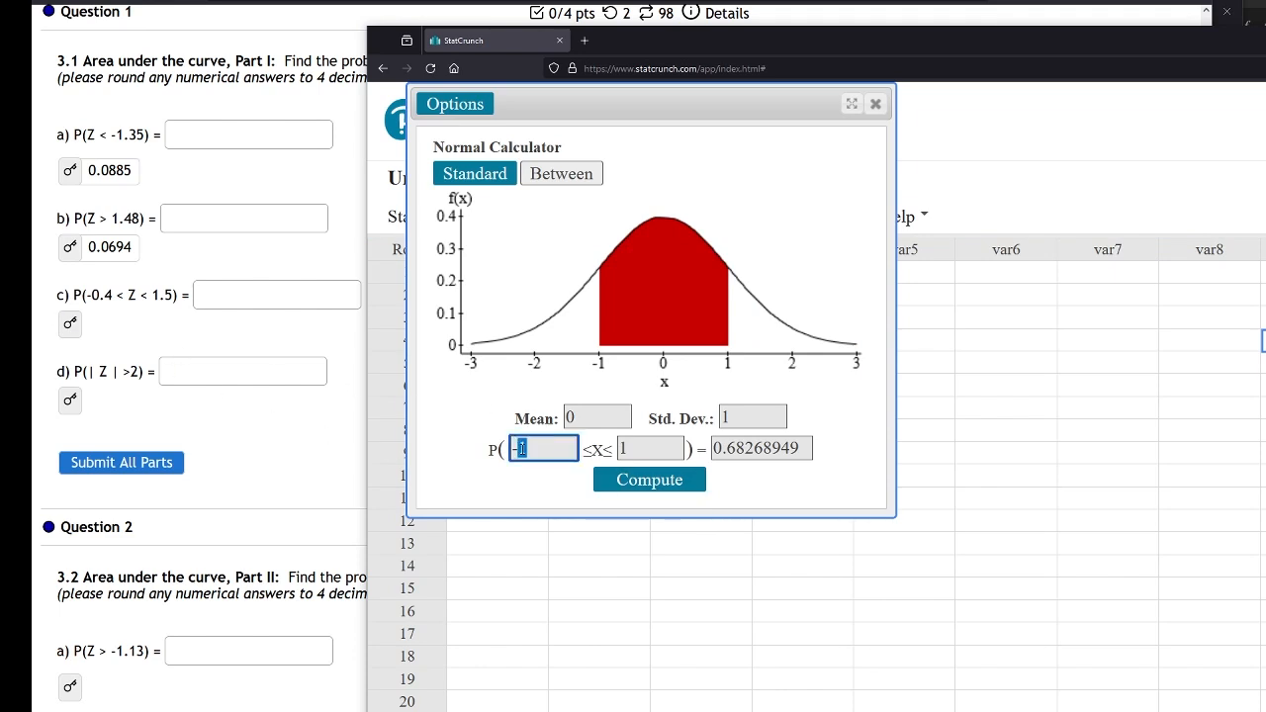
type(".4")
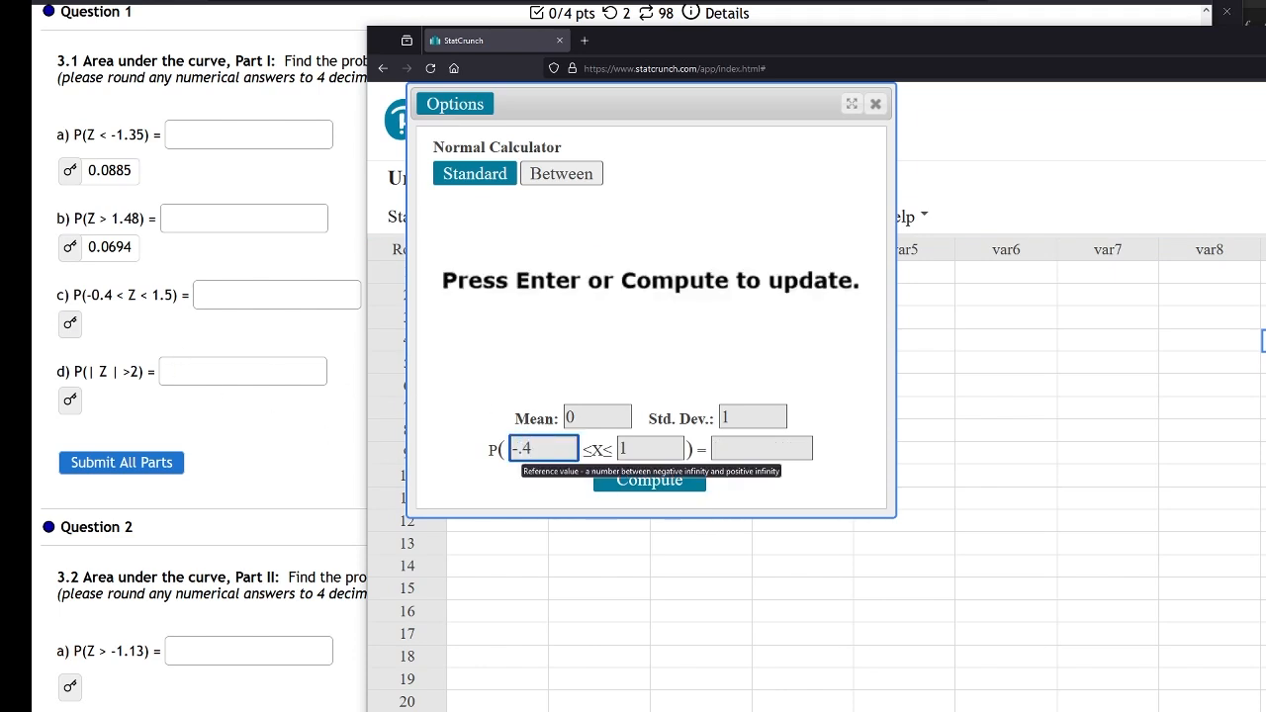
left_click(649, 451)
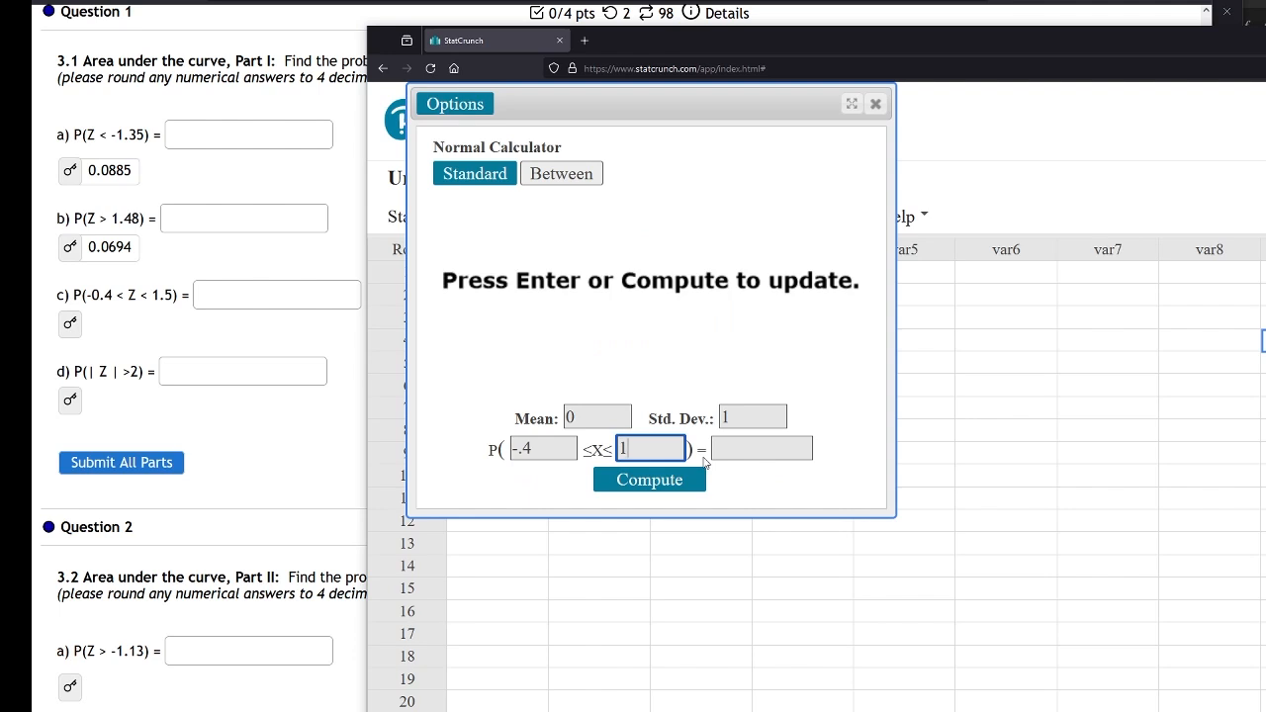
type(".5")
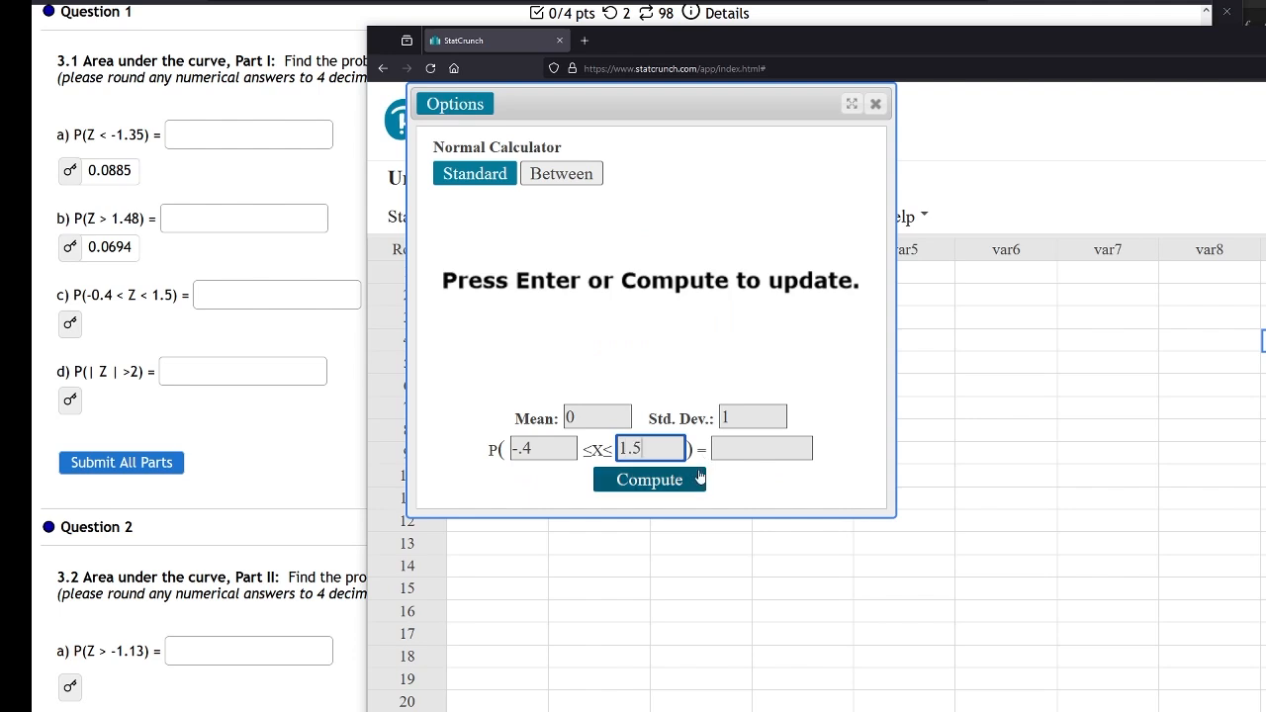
left_click(680, 481)
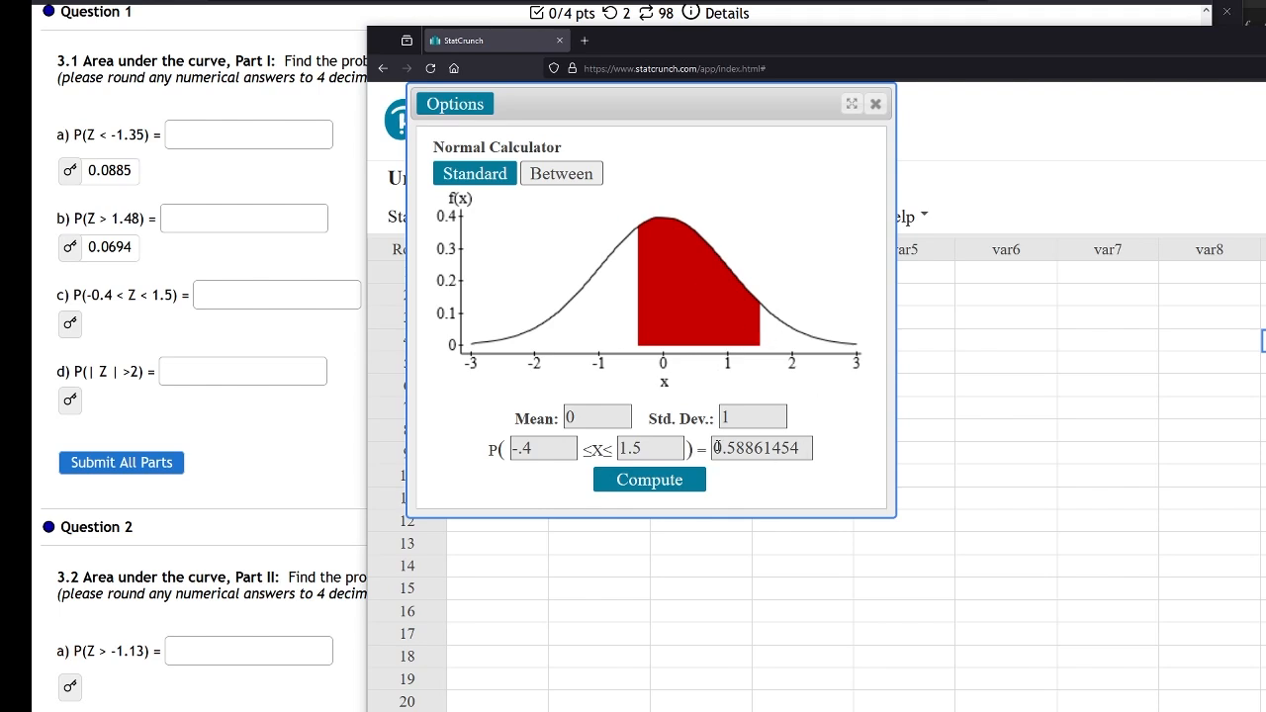
Reveal part c's answer key and bring the StatCrunch calculator window back beside the questions
left_click(70, 323)
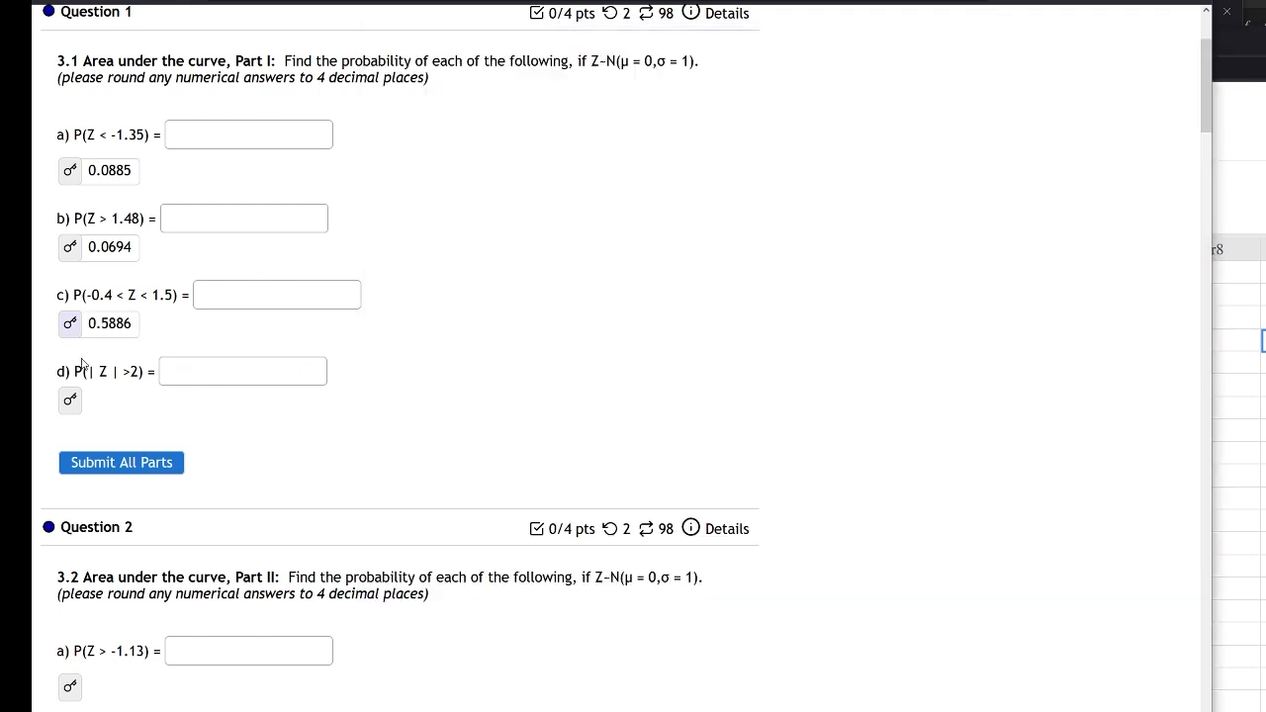
left_click(1193, 413)
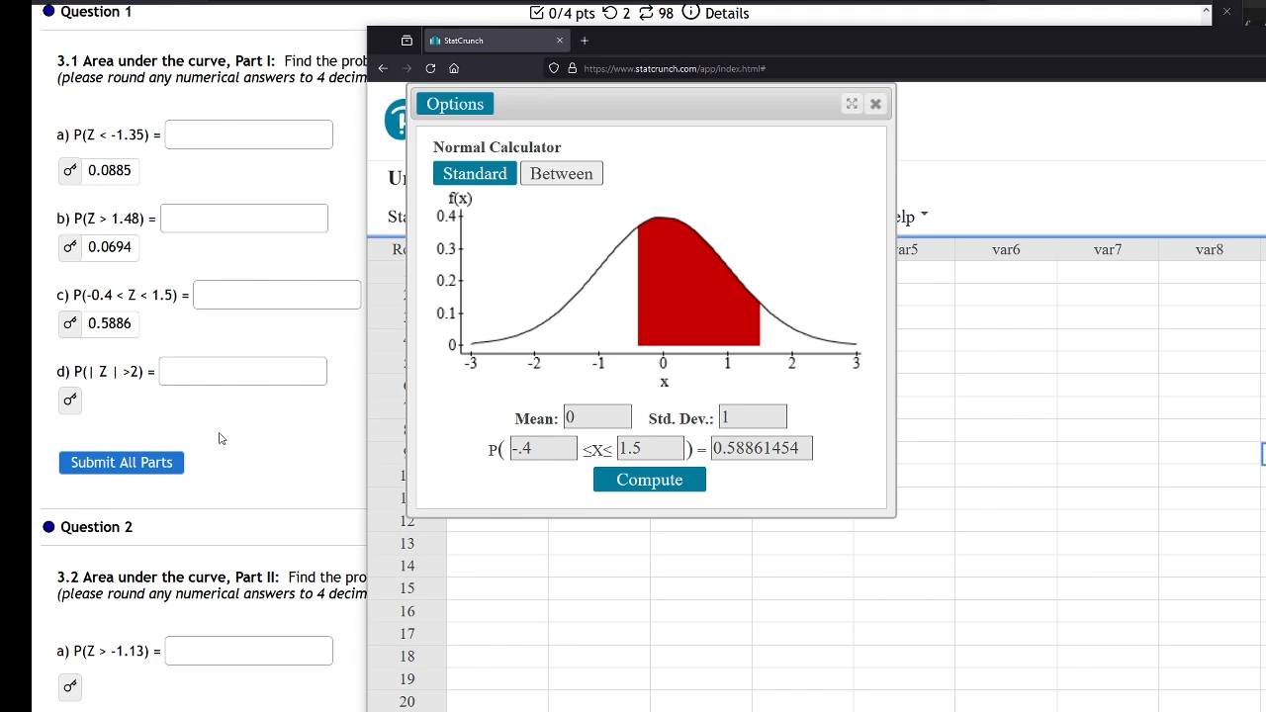
Return to the single-bound mode and compute P(X ≥ 2) for the standard normal
left_click(561, 173)
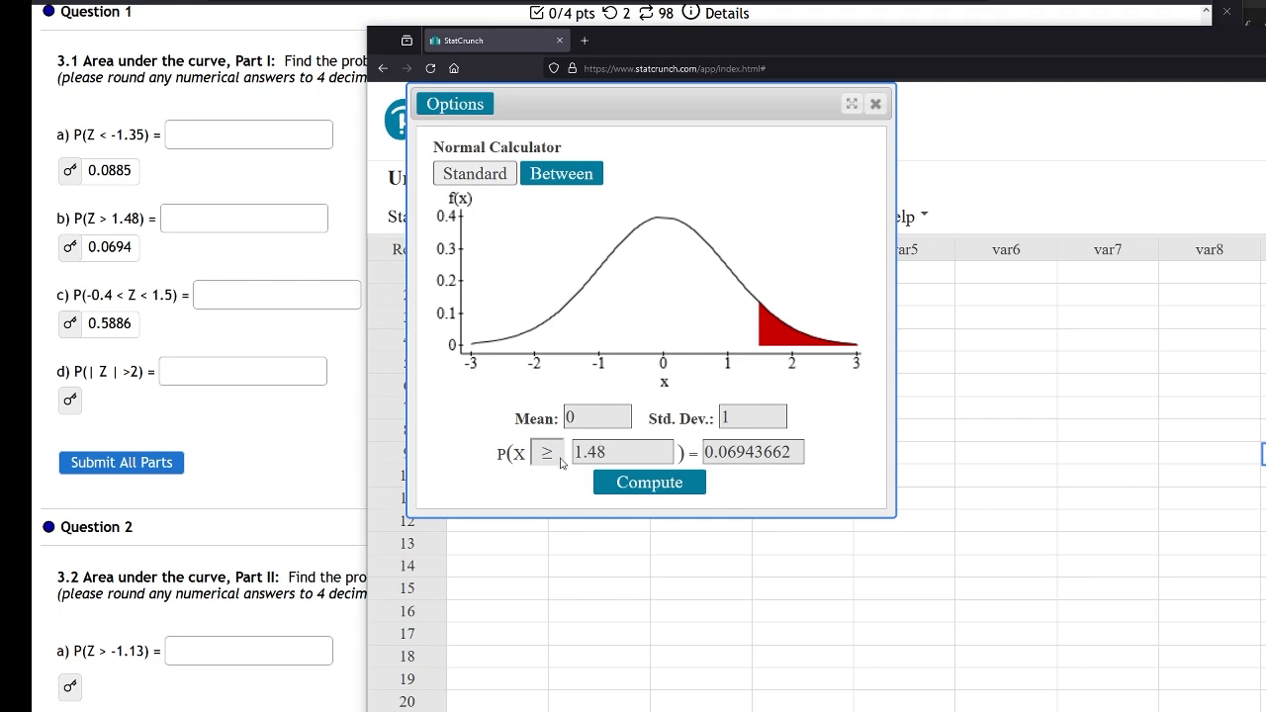
double_click(618, 453)
type("2")
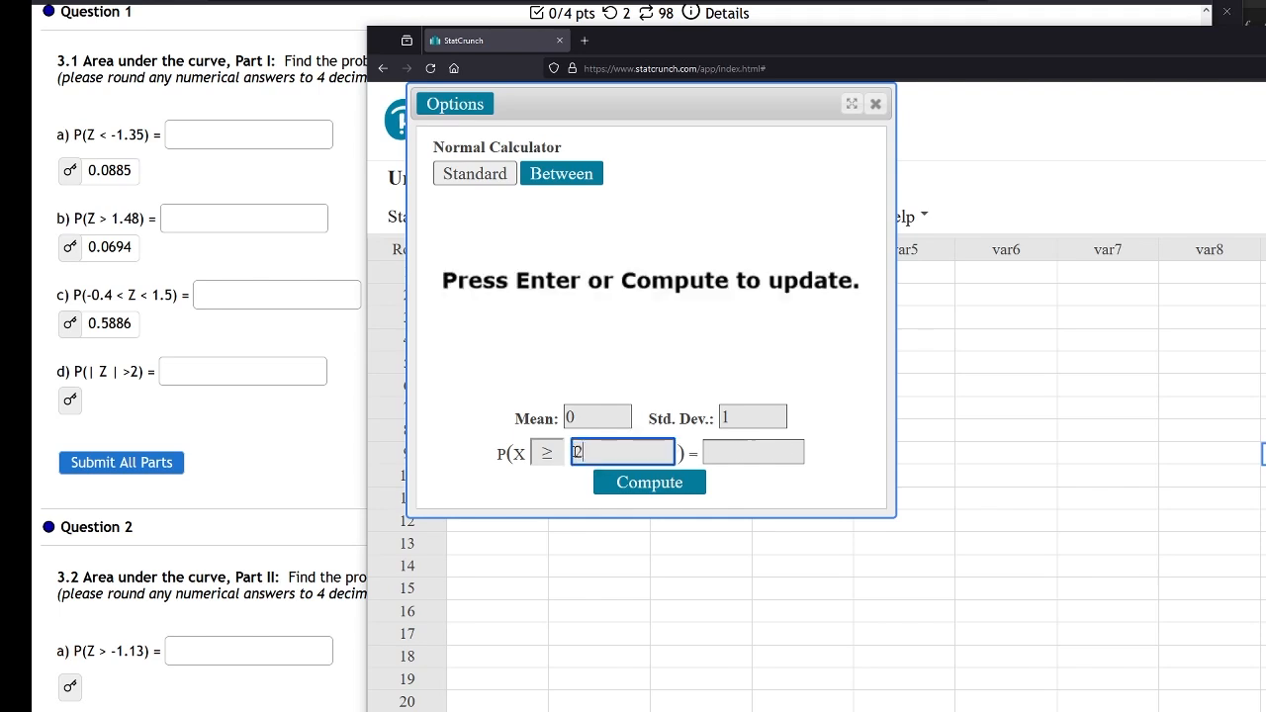
left_click(649, 482)
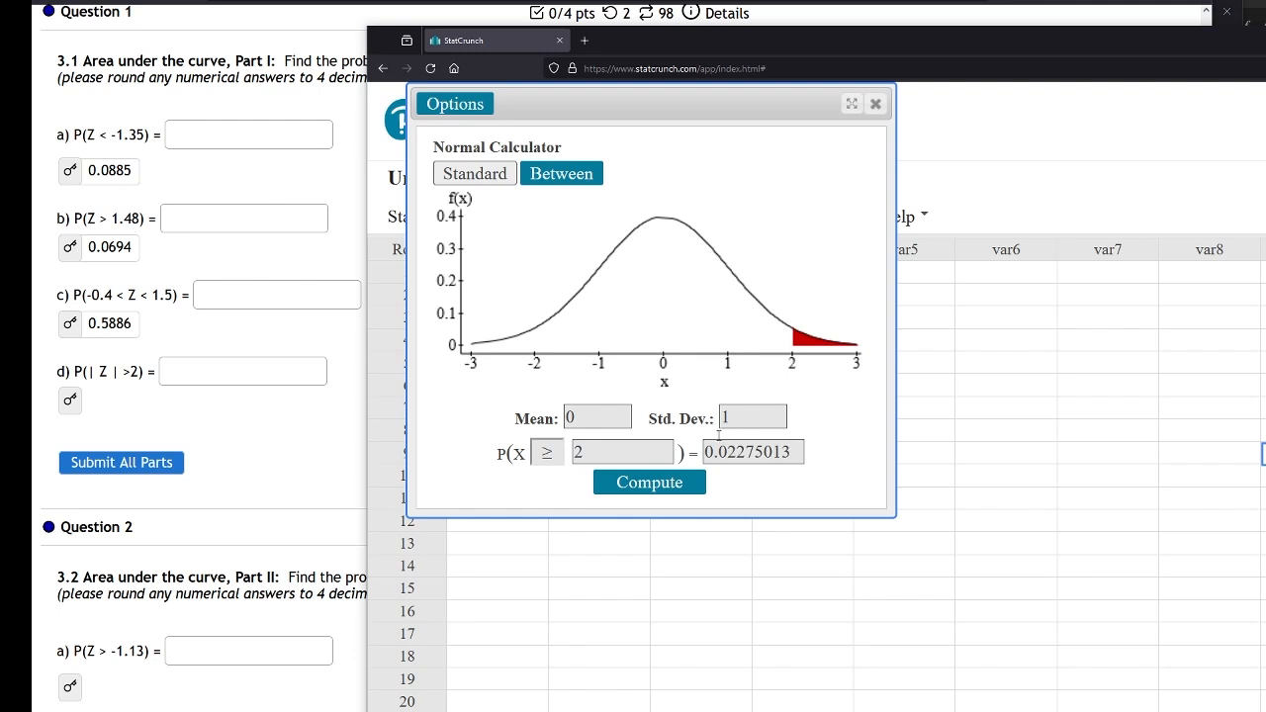
Switch the inequality to ≤ and compute P(X ≤ -2) for the standard normal
left_click(545, 457)
left_click(560, 509)
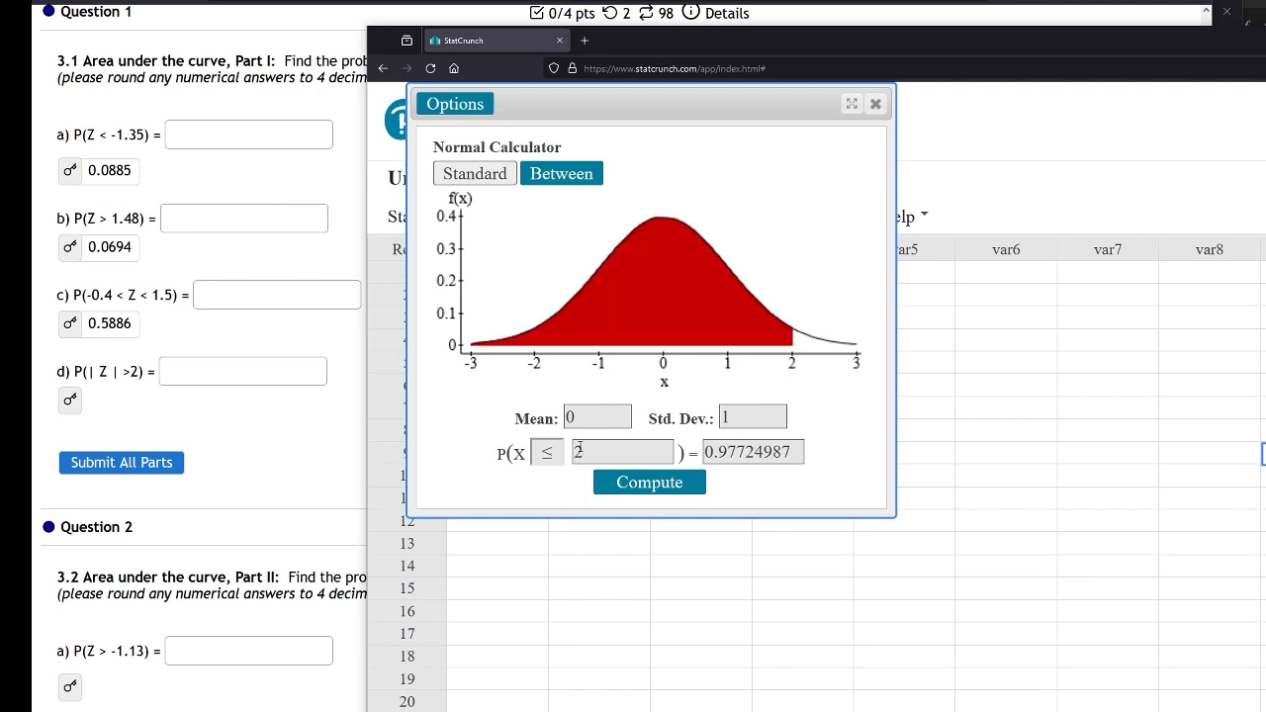
left_click(579, 451)
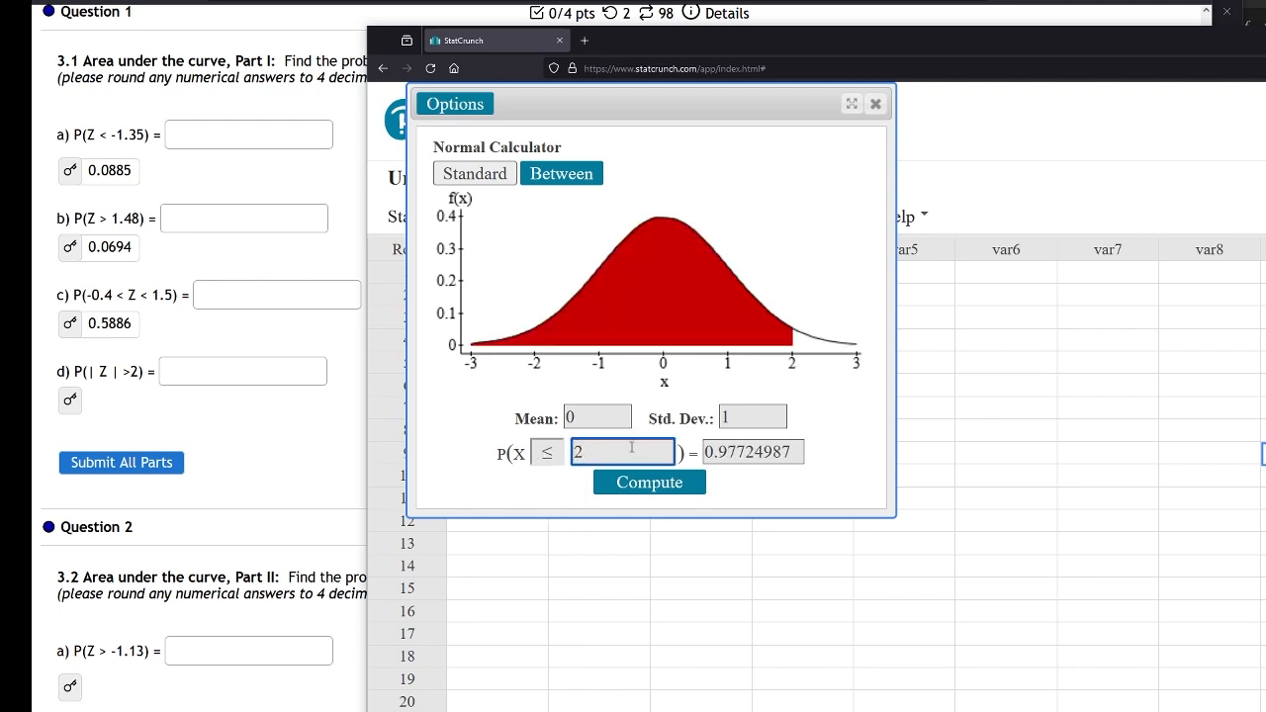
type("-")
left_click(650, 484)
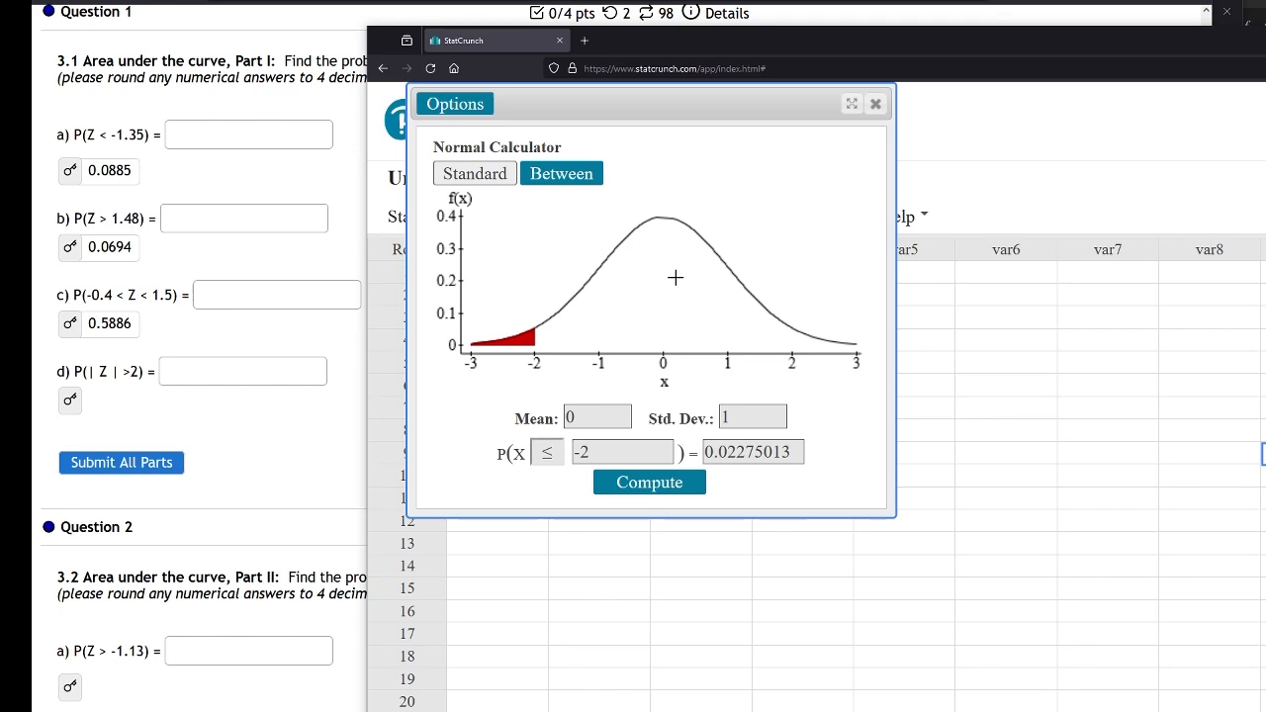
Scroll to Question 3 on GRE scores and place the calculator window beside it
left_click_drag(655, 39, 1265, 200)
scroll(419, 506, "down", 6)
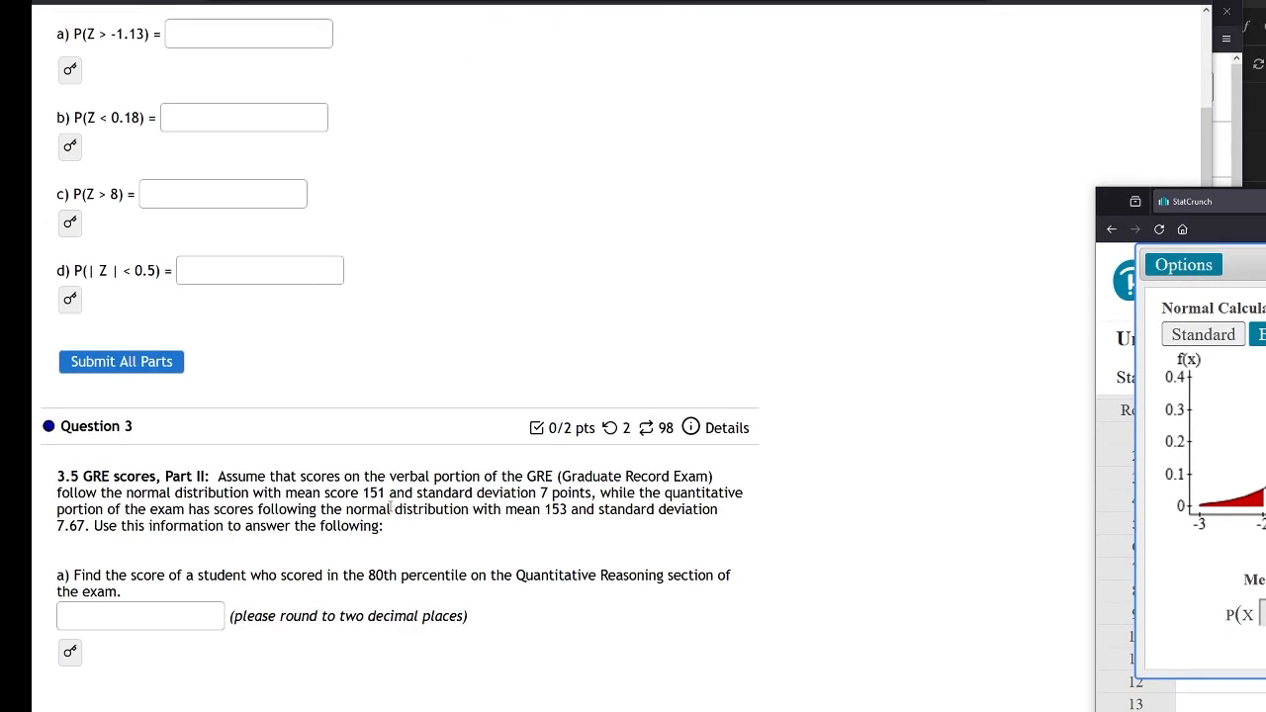
scroll(407, 497, "down", 3)
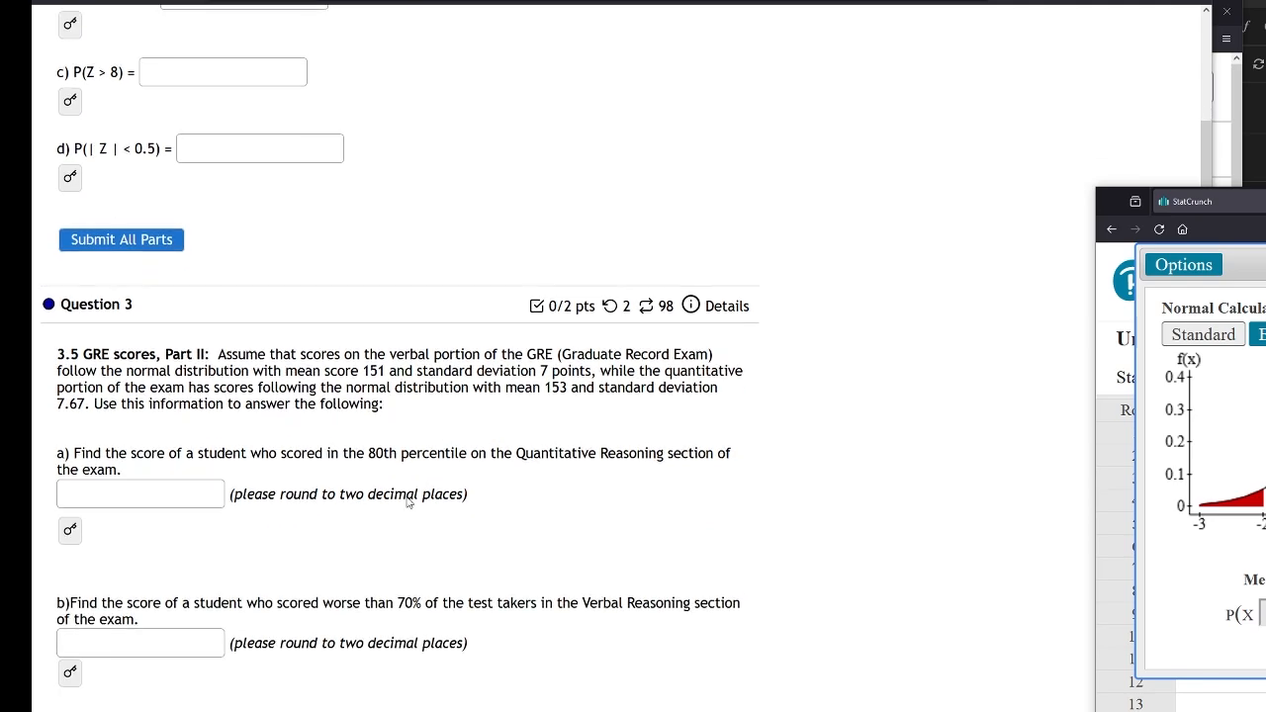
scroll(621, 206, "down", 1)
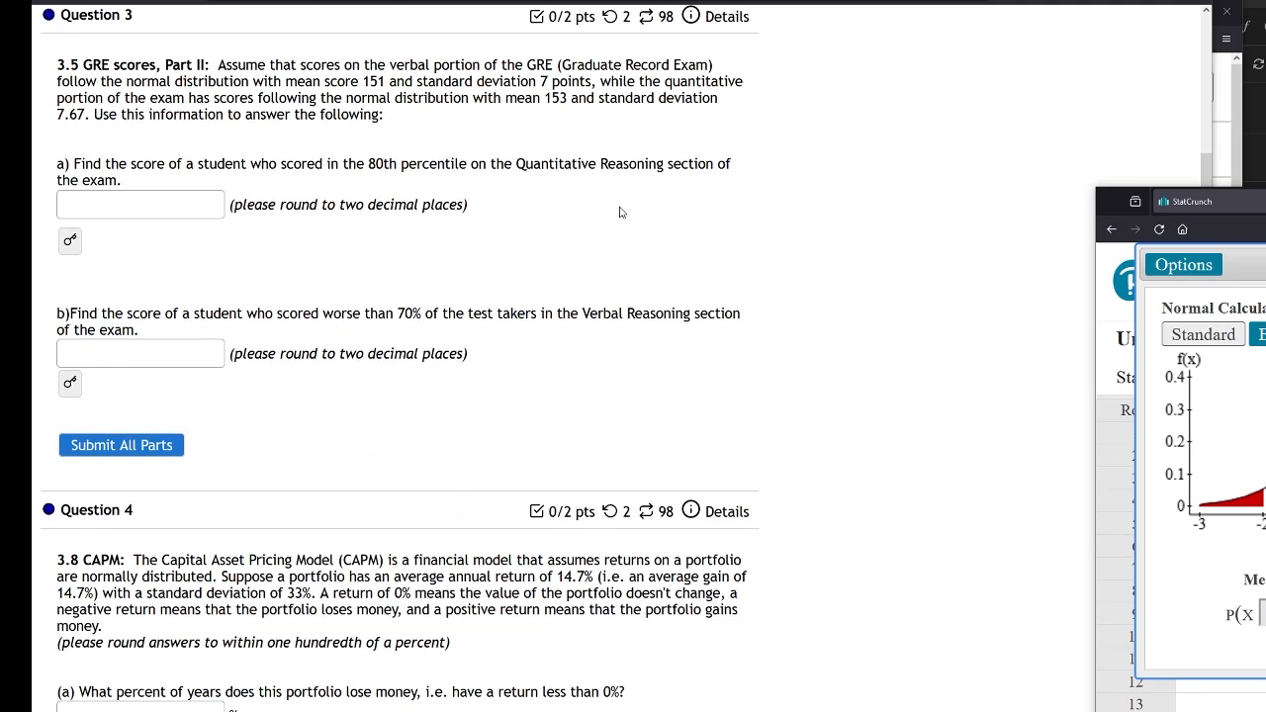
left_click_drag(1137, 198, 1067, 202)
left_click_drag(1261, 201, 1042, 39)
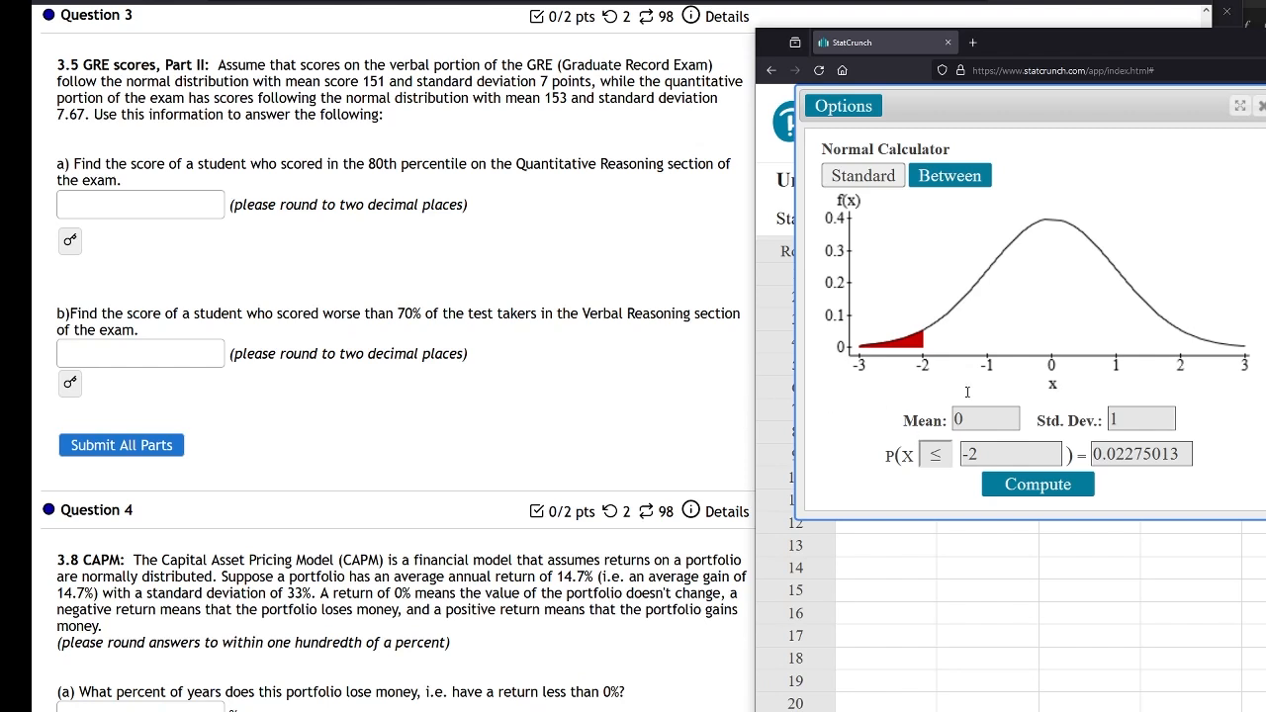
Find the 80th percentile for mean 153 and std. dev. 7.67 using probability 0.8, and reveal part a's answer key
left_click_drag(992, 414, 953, 423)
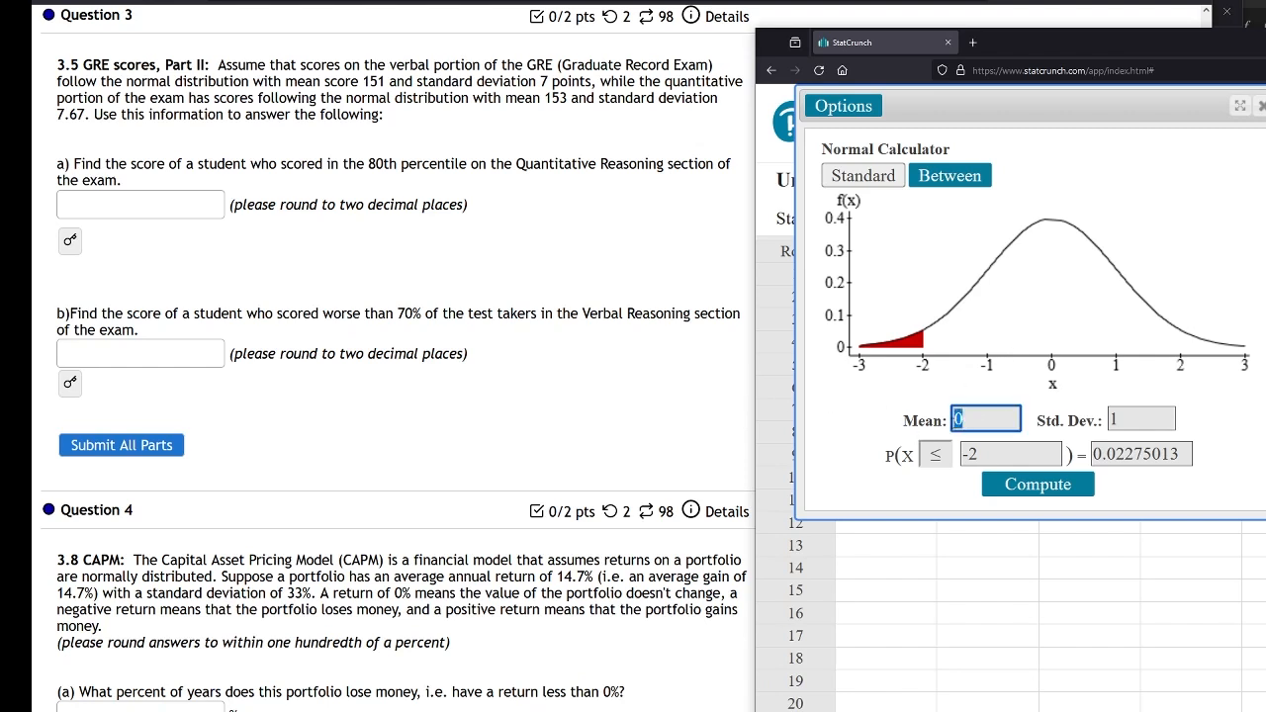
type("153")
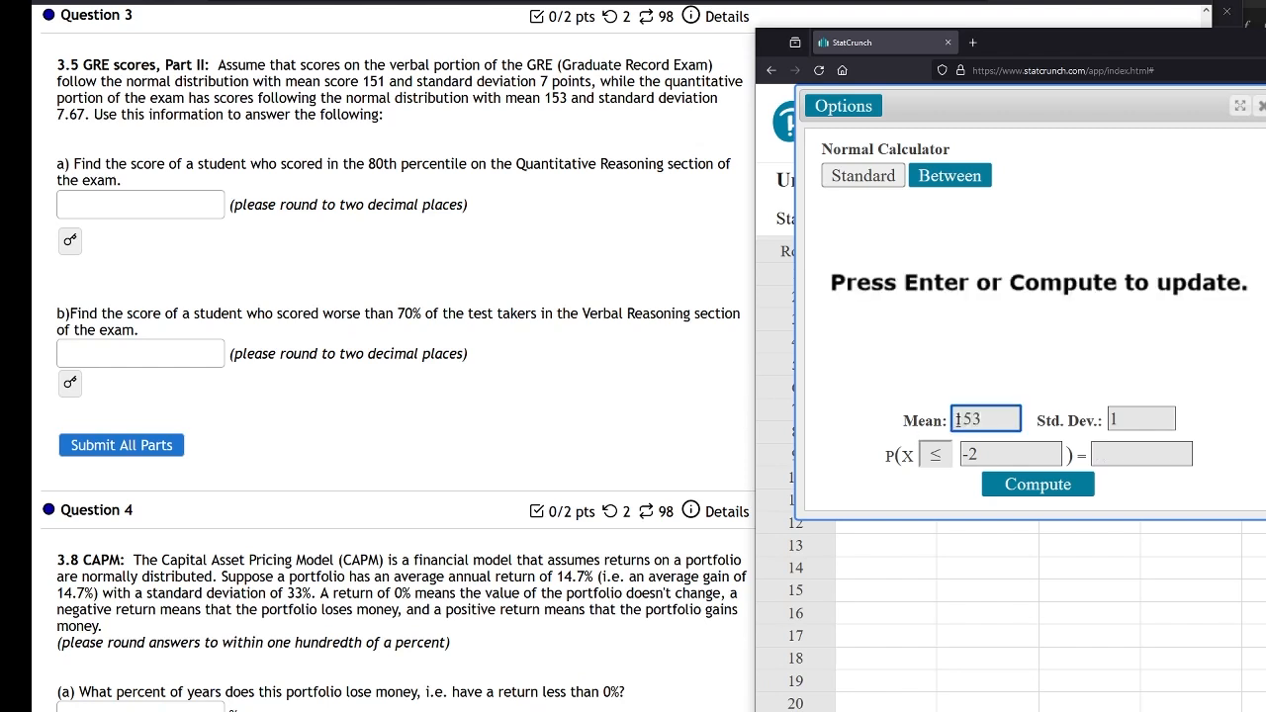
key("Tab")
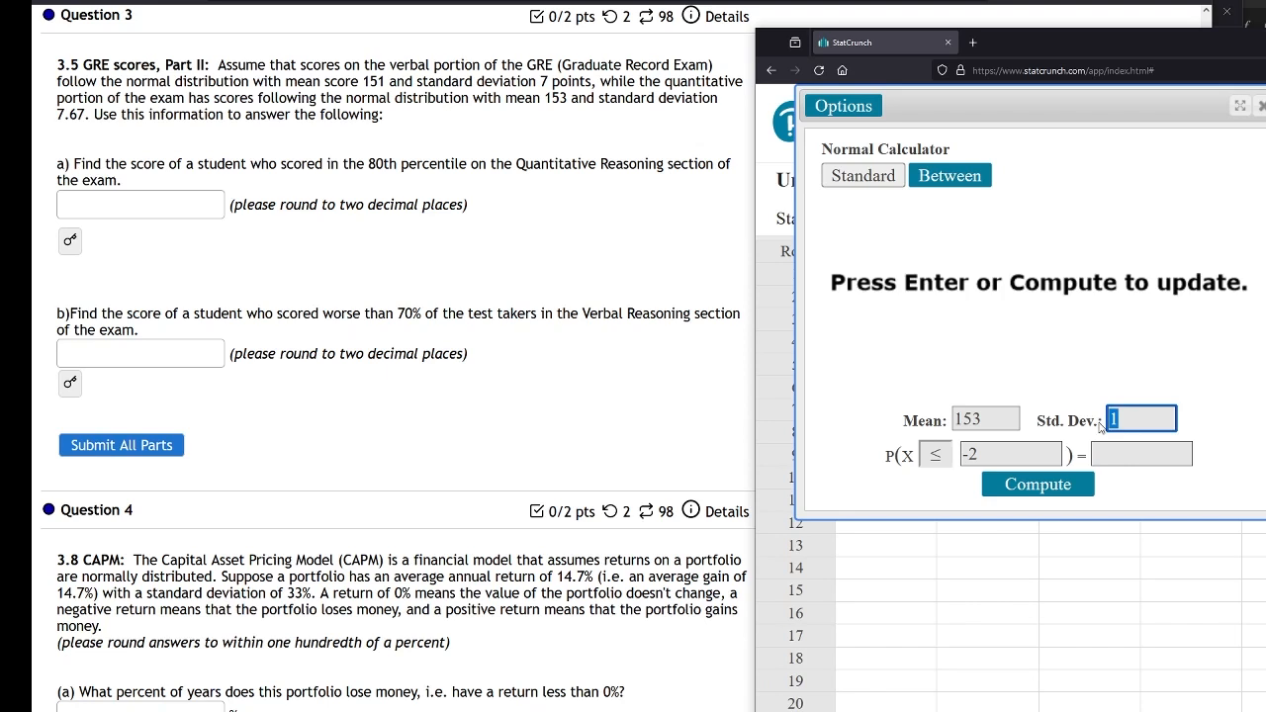
type("7.67")
key("Tab")
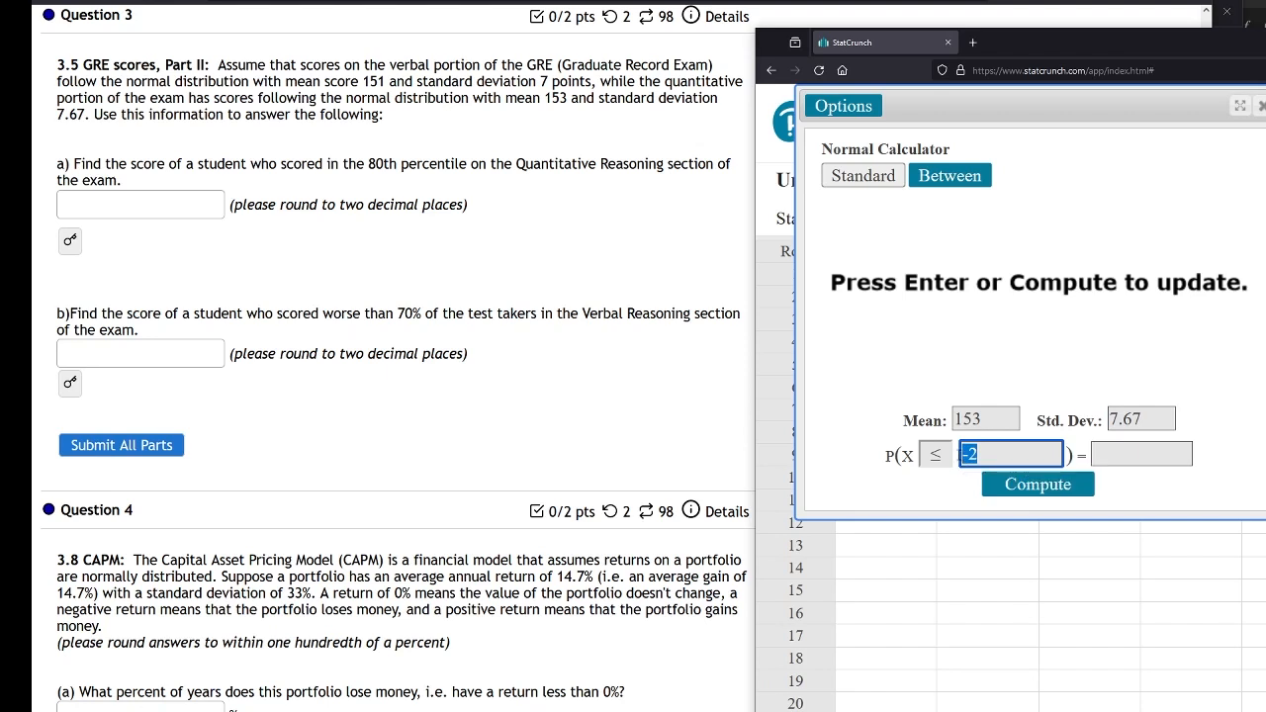
key("BackSpace")
left_click(1177, 456)
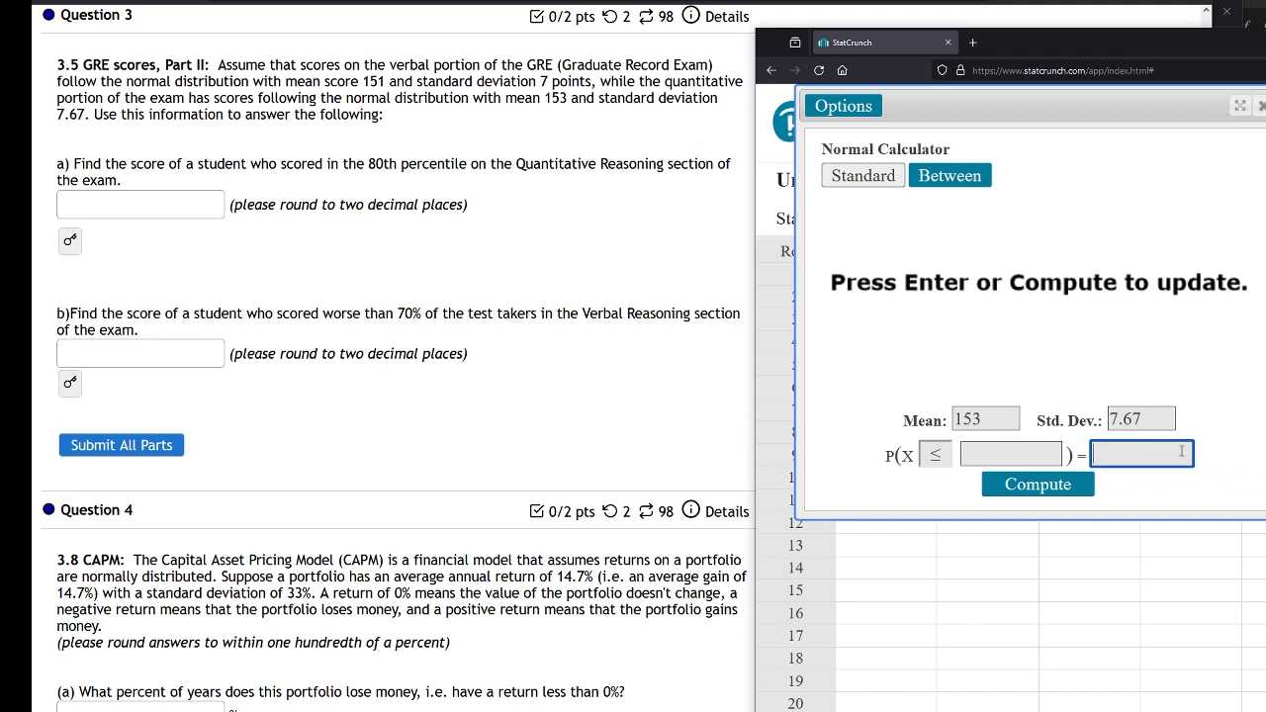
type("0.8")
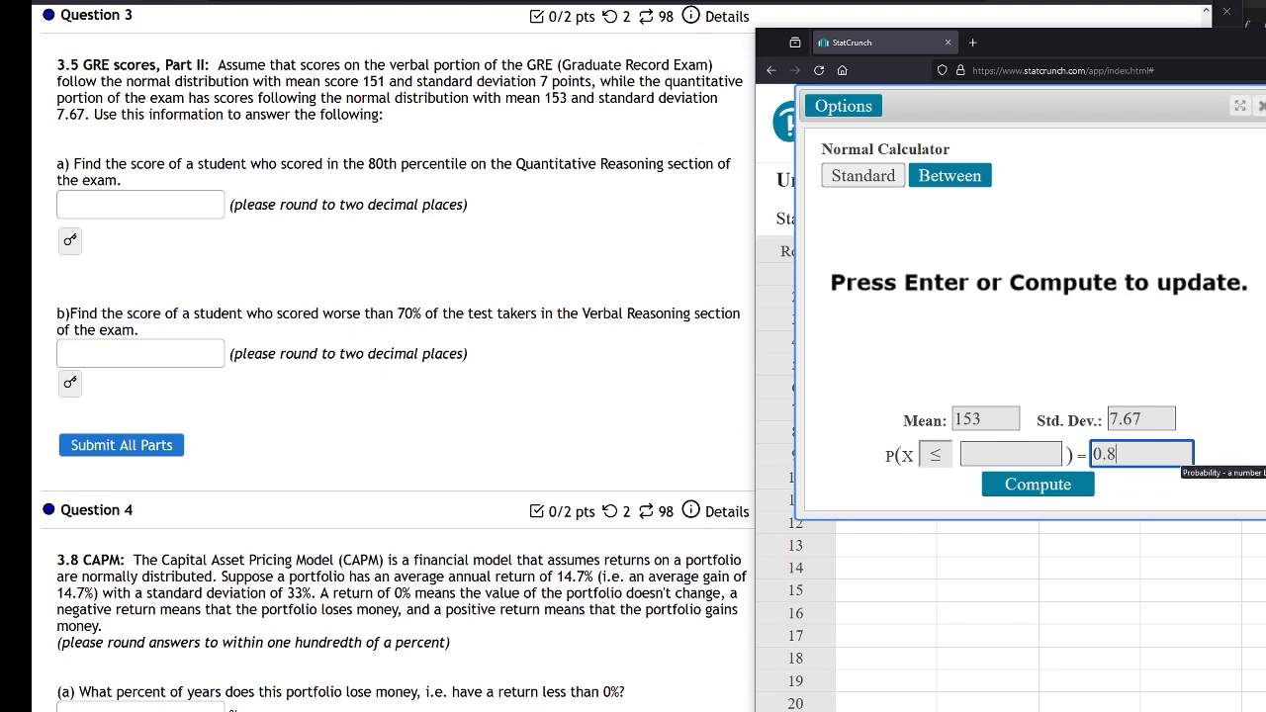
left_click(1073, 487)
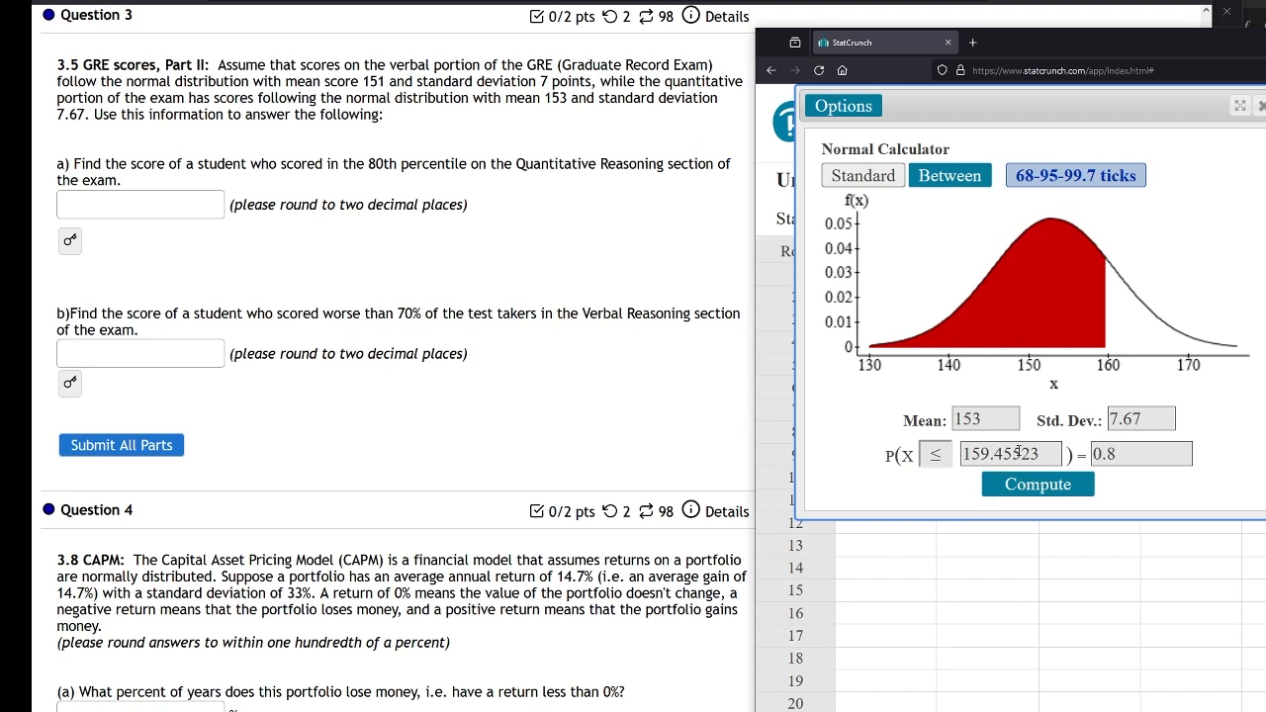
left_click(70, 242)
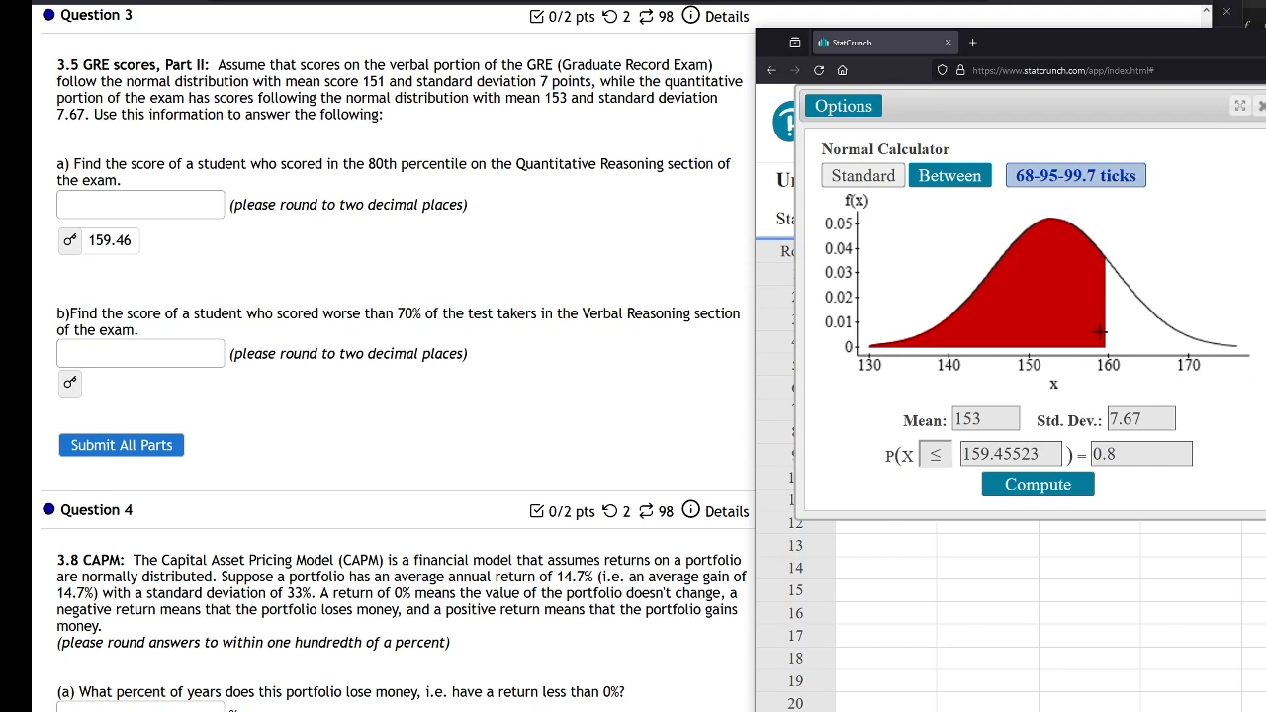
Scroll down to Question 8 on underage drinking and bring the calculator back alongside it
left_click_drag(1042, 50, 1265, 61)
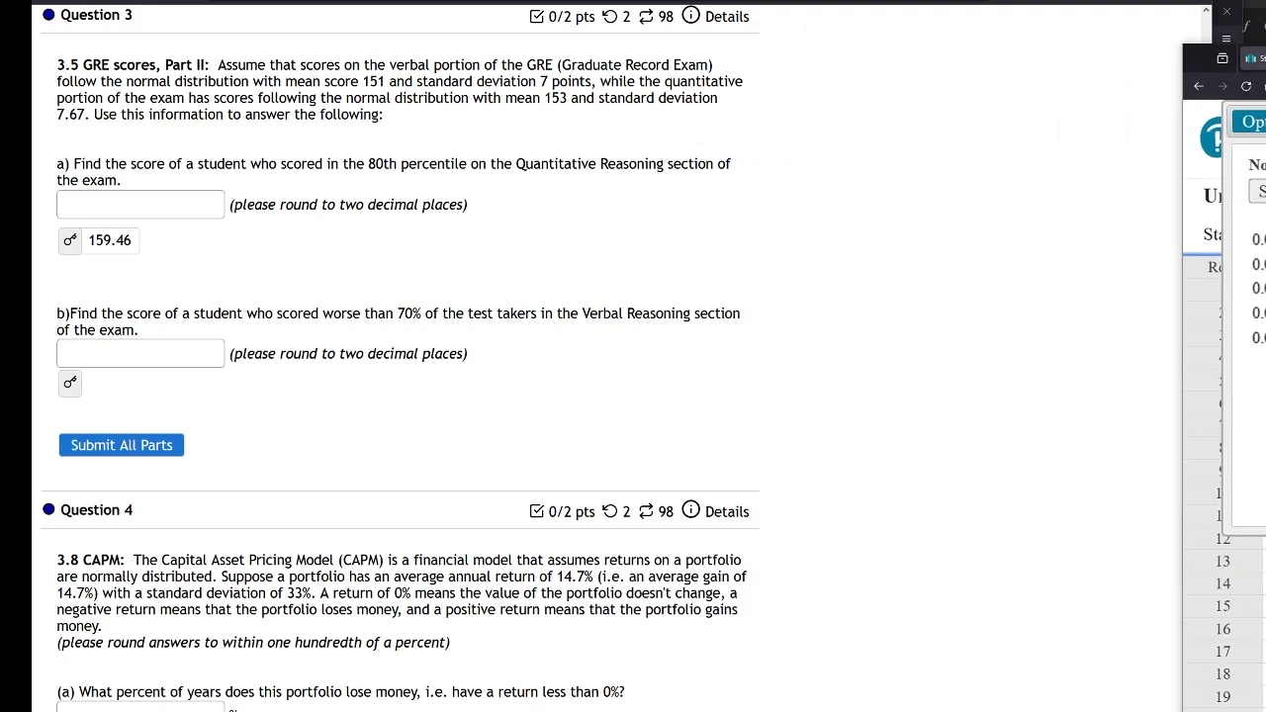
scroll(667, 483, "down", 12)
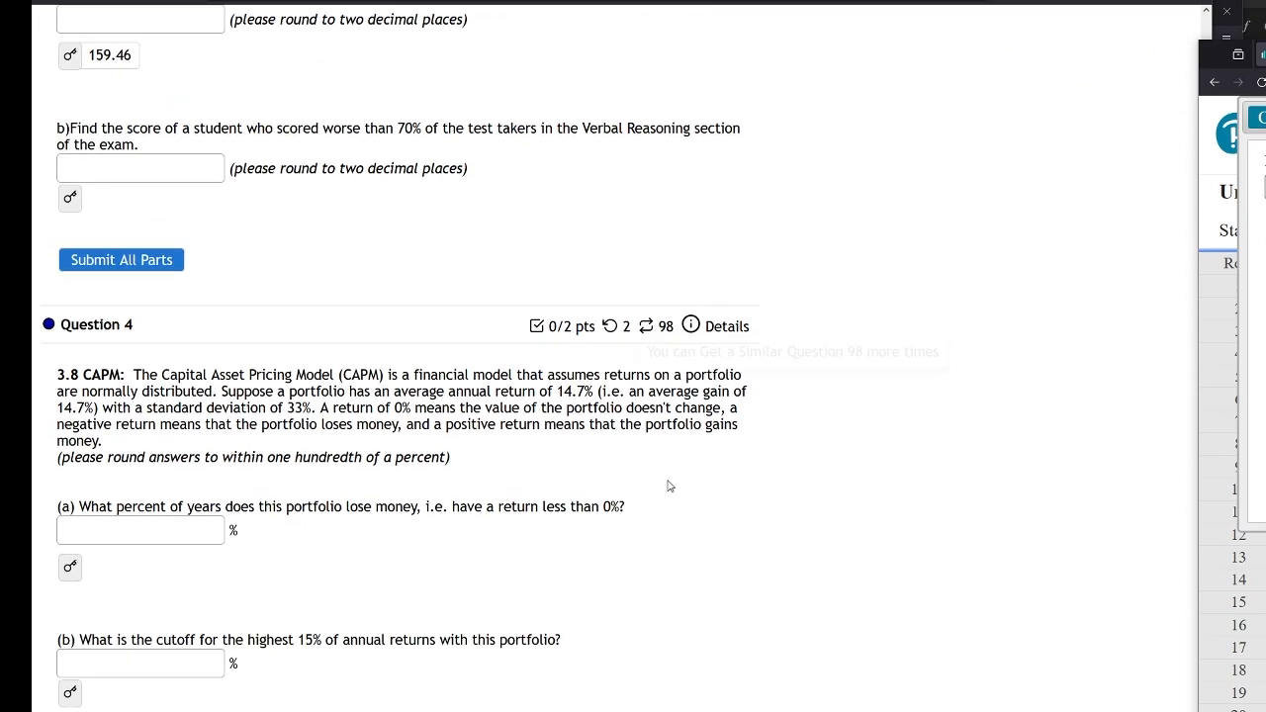
scroll(663, 487, "down", 15)
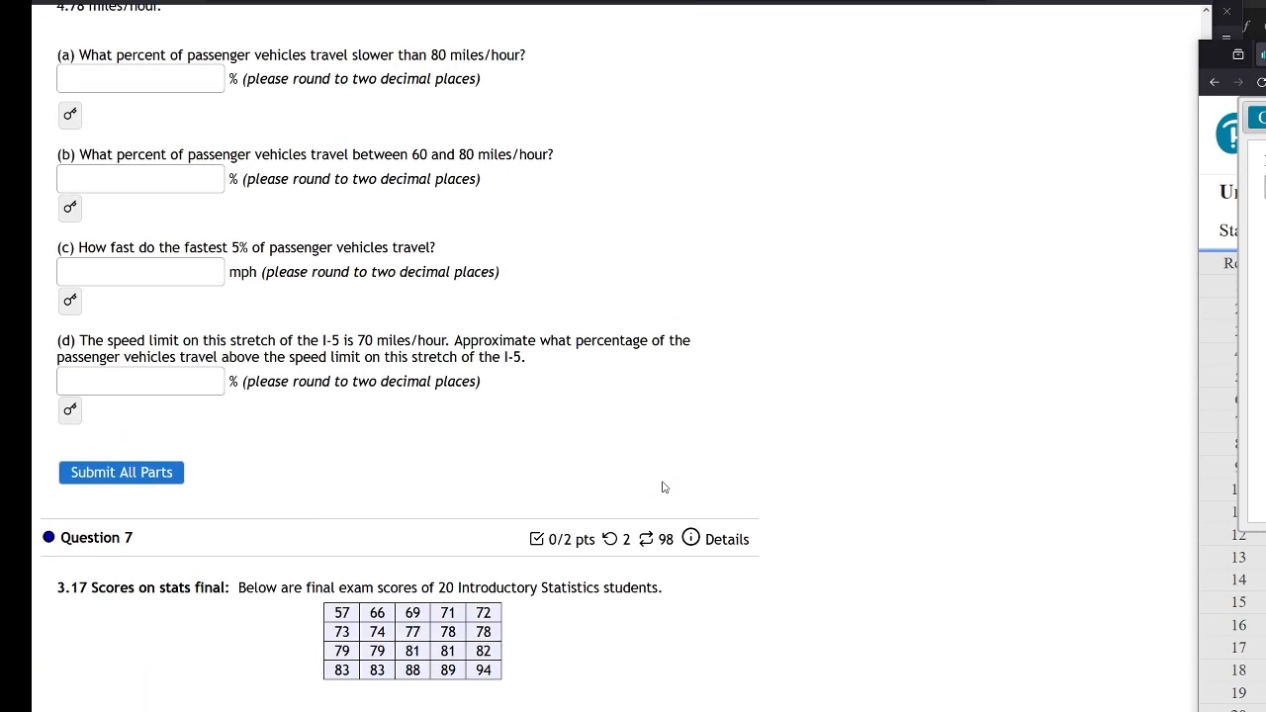
scroll(662, 486, "down", 9)
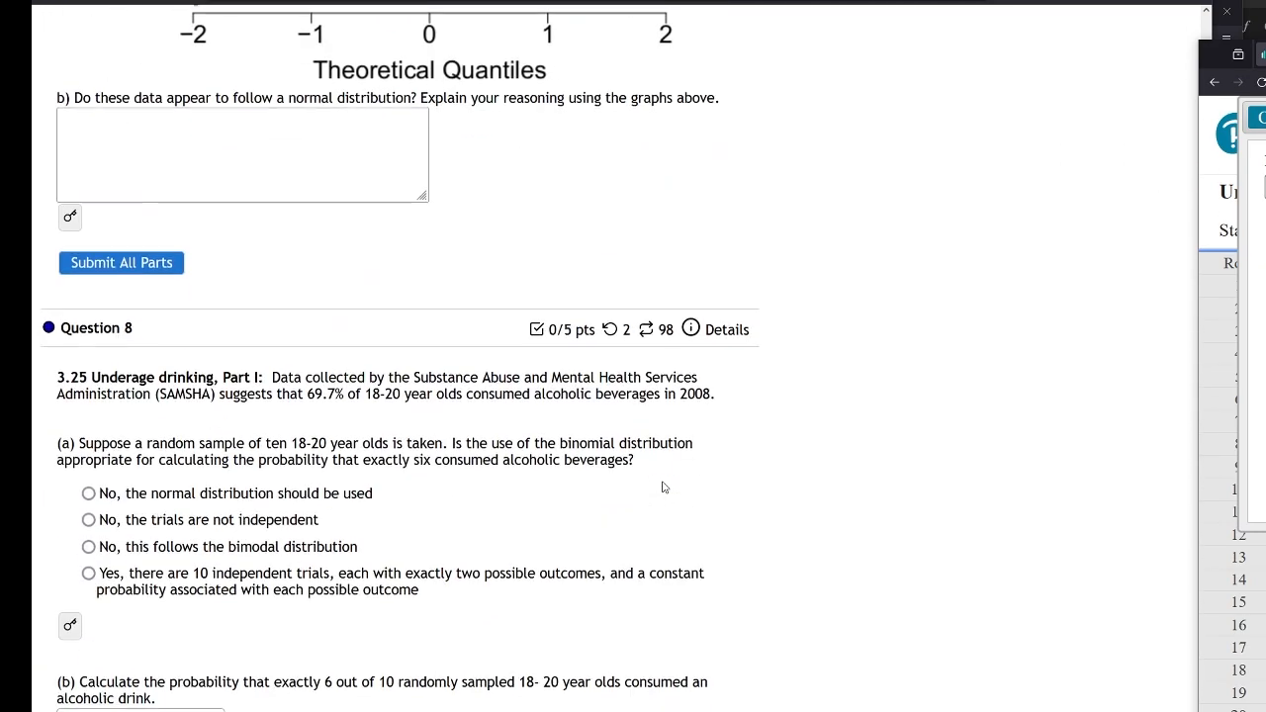
scroll(662, 481, "down", 1)
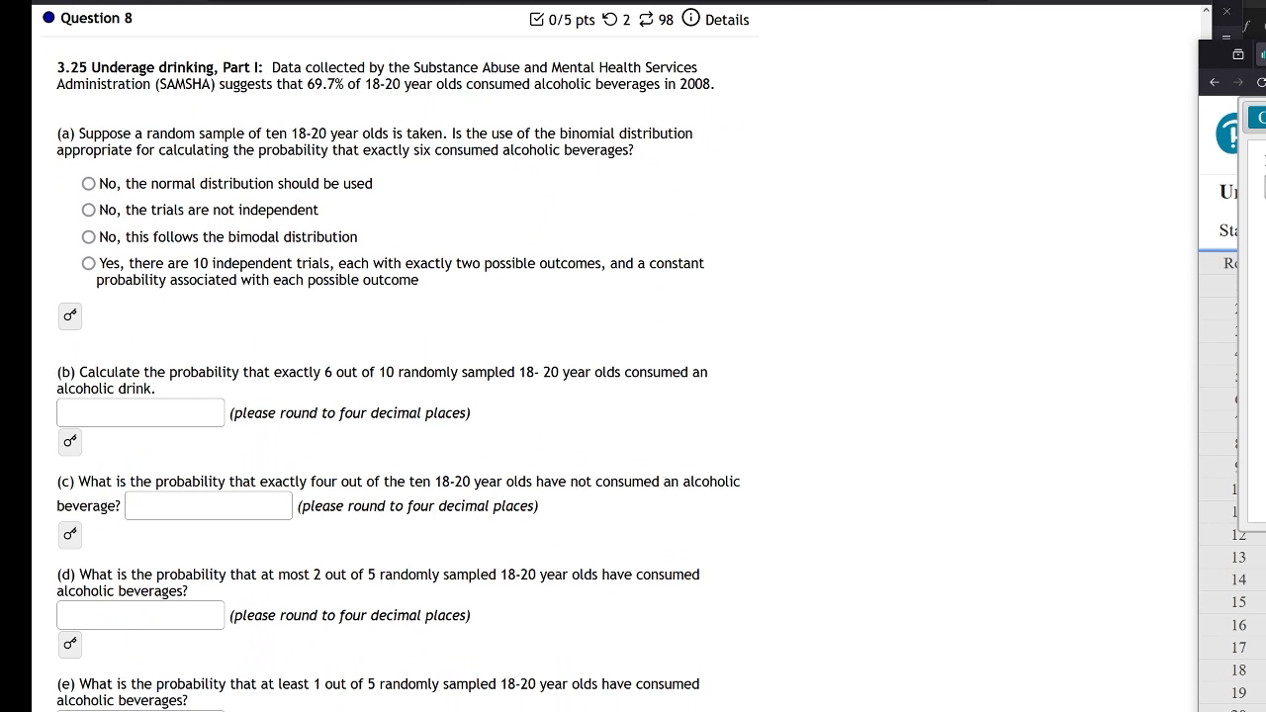
left_click_drag(1265, 56, 1163, 131)
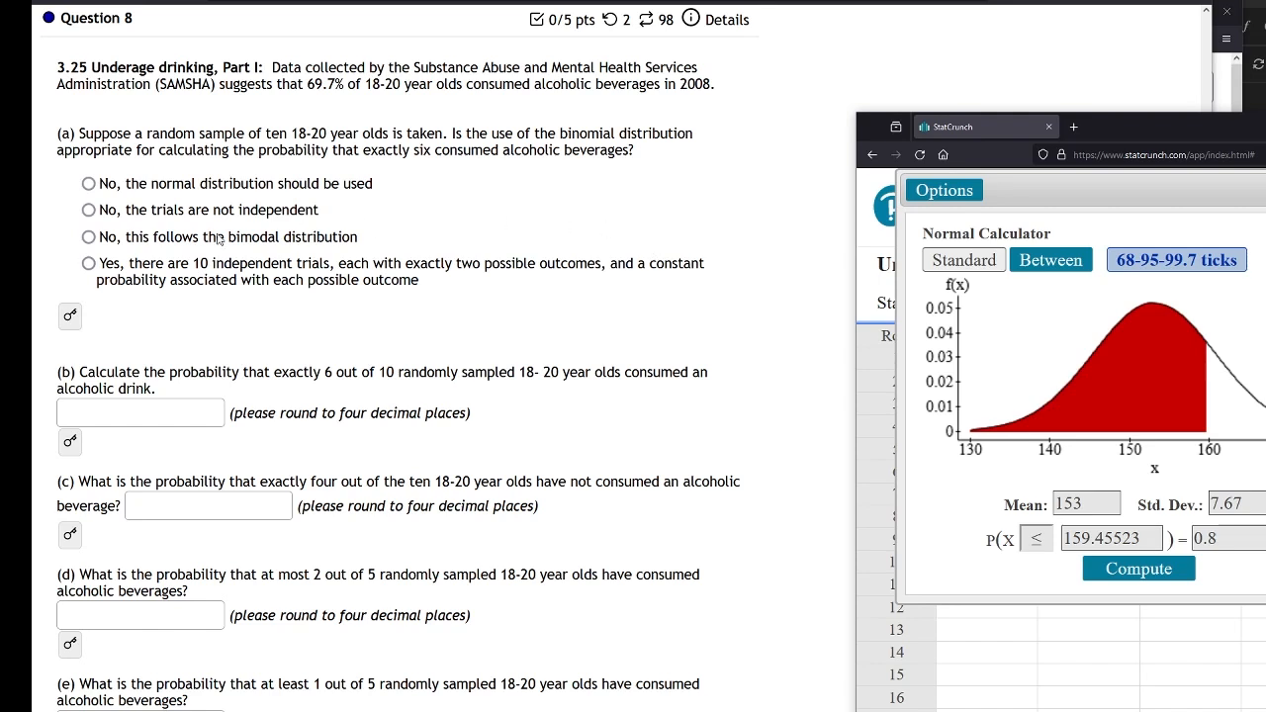
Show and hide part a's answer key for Question 8, then close the Normal calculator
left_click(69, 315)
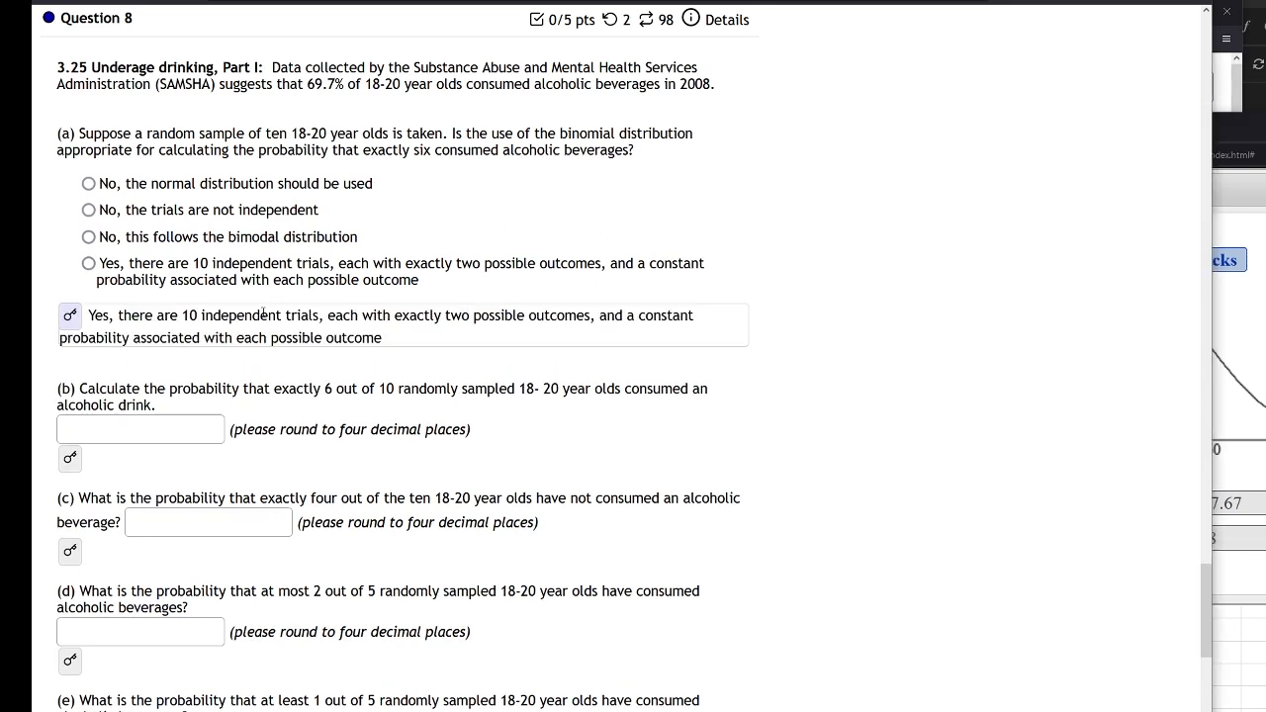
left_click(70, 316)
left_click_drag(1264, 133, 1220, 67)
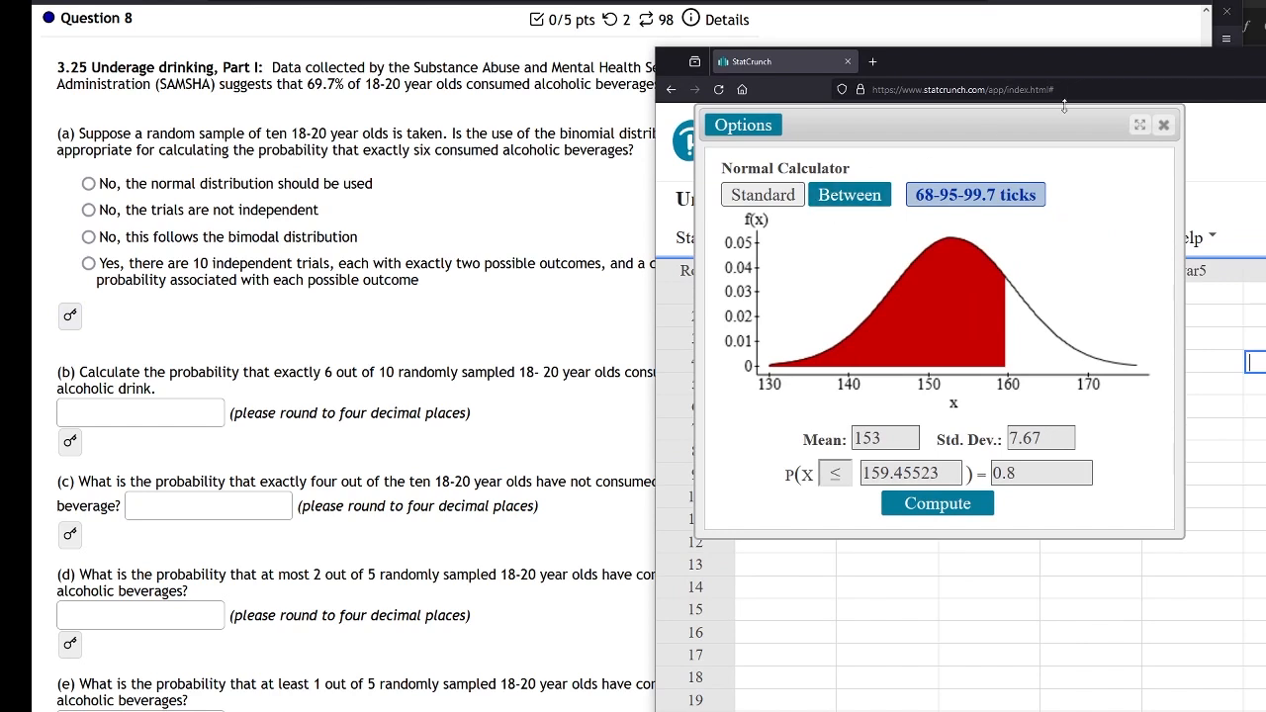
left_click(1165, 127)
Open the Binomial calculator and position it beside the Question 8 problems
left_click(1038, 243)
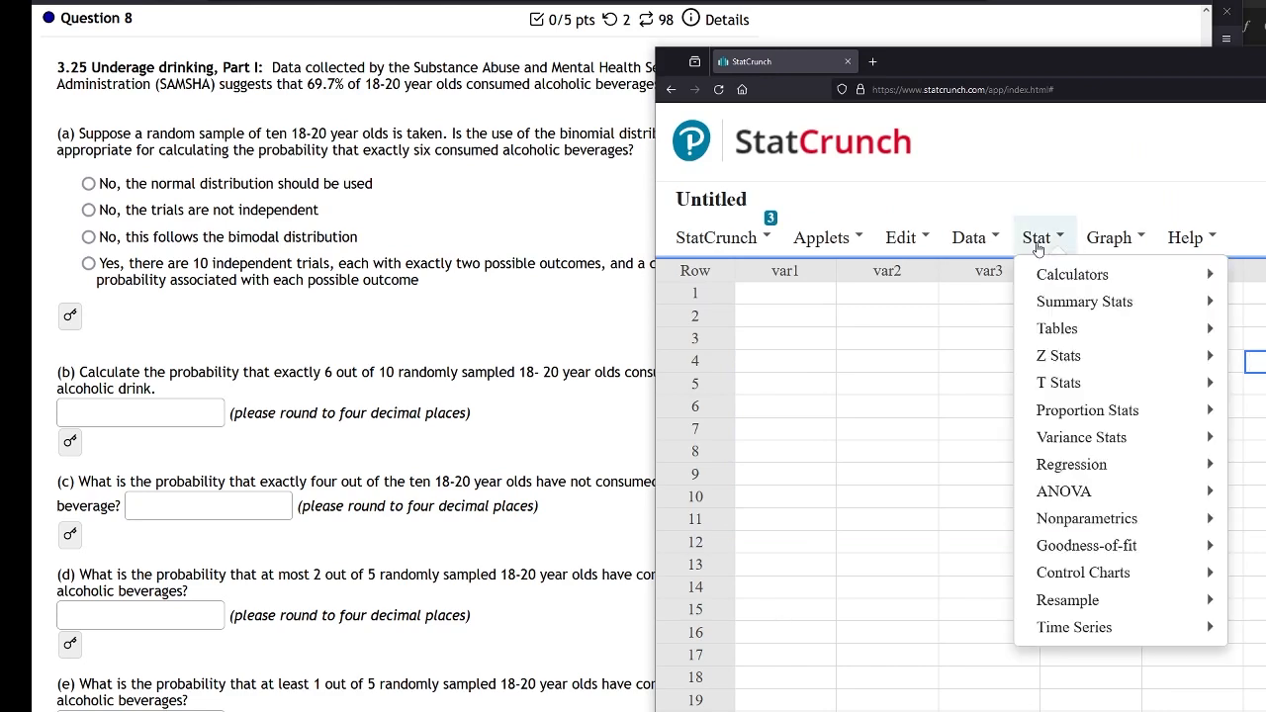
mouse_move(1055, 276)
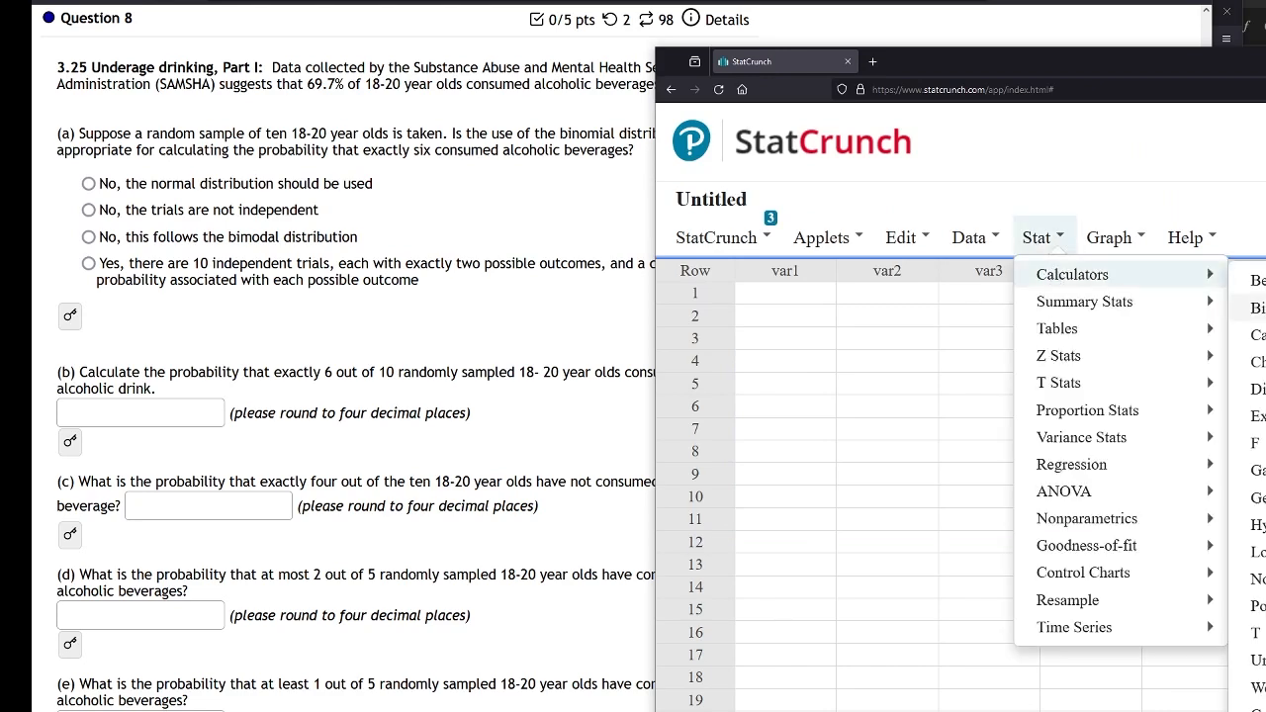
left_click_drag(1265, 64, 861, 64)
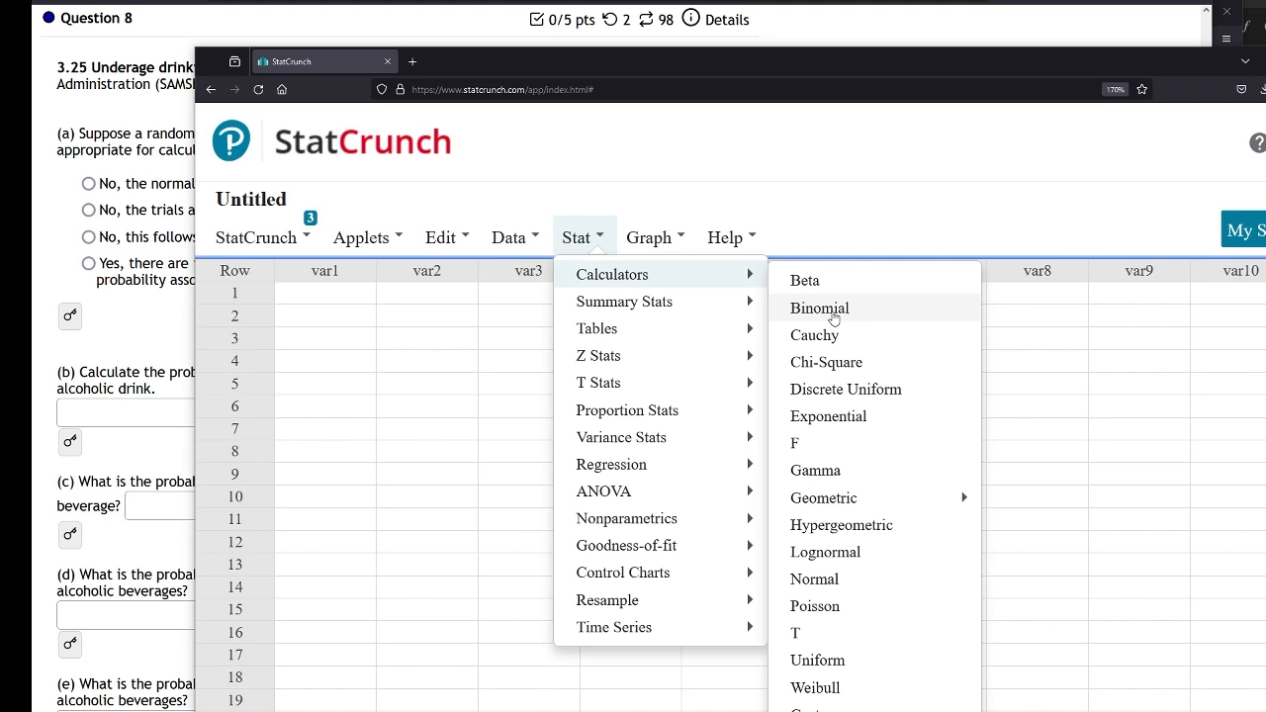
left_click(834, 318)
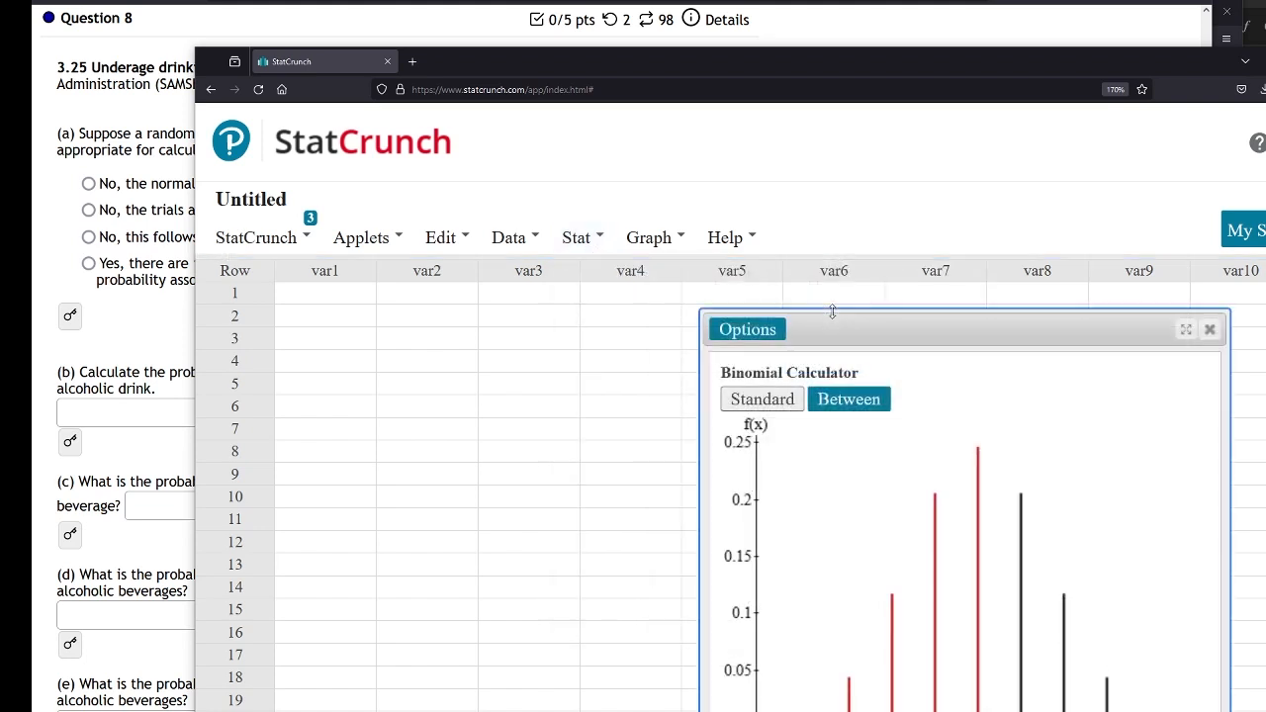
left_click_drag(934, 316, 435, 239)
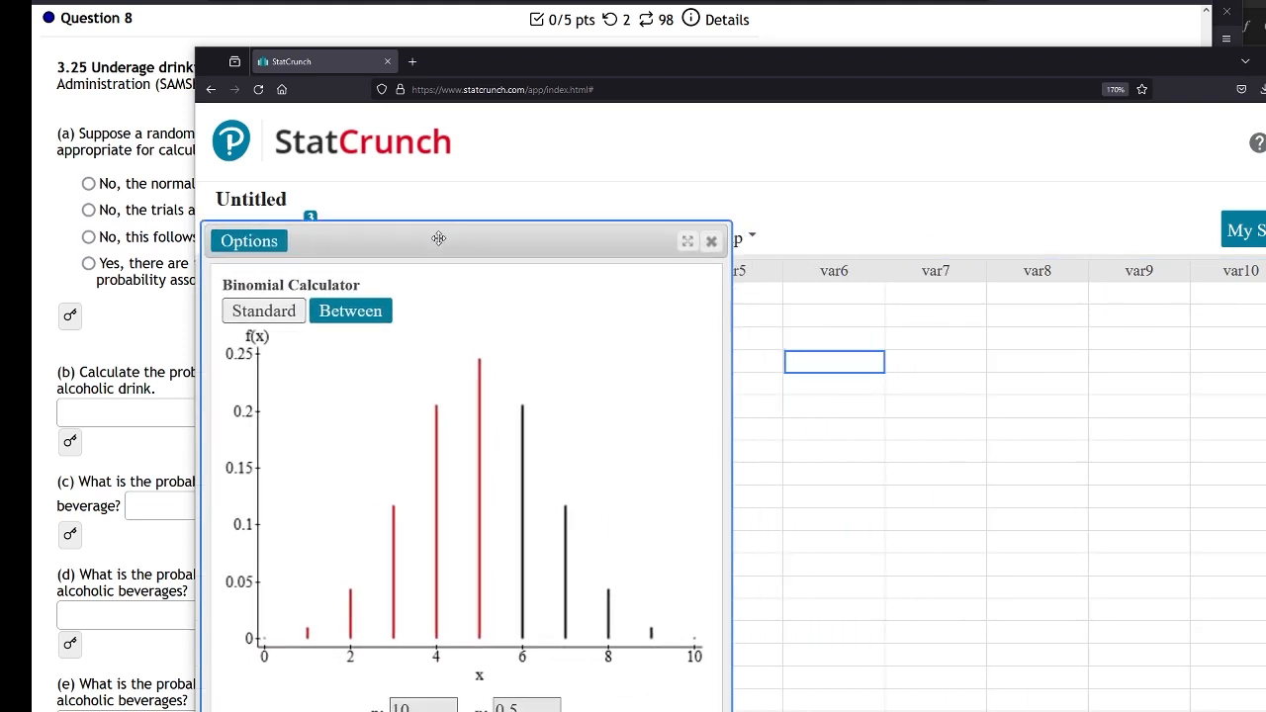
left_click_drag(558, 58, 905, 0)
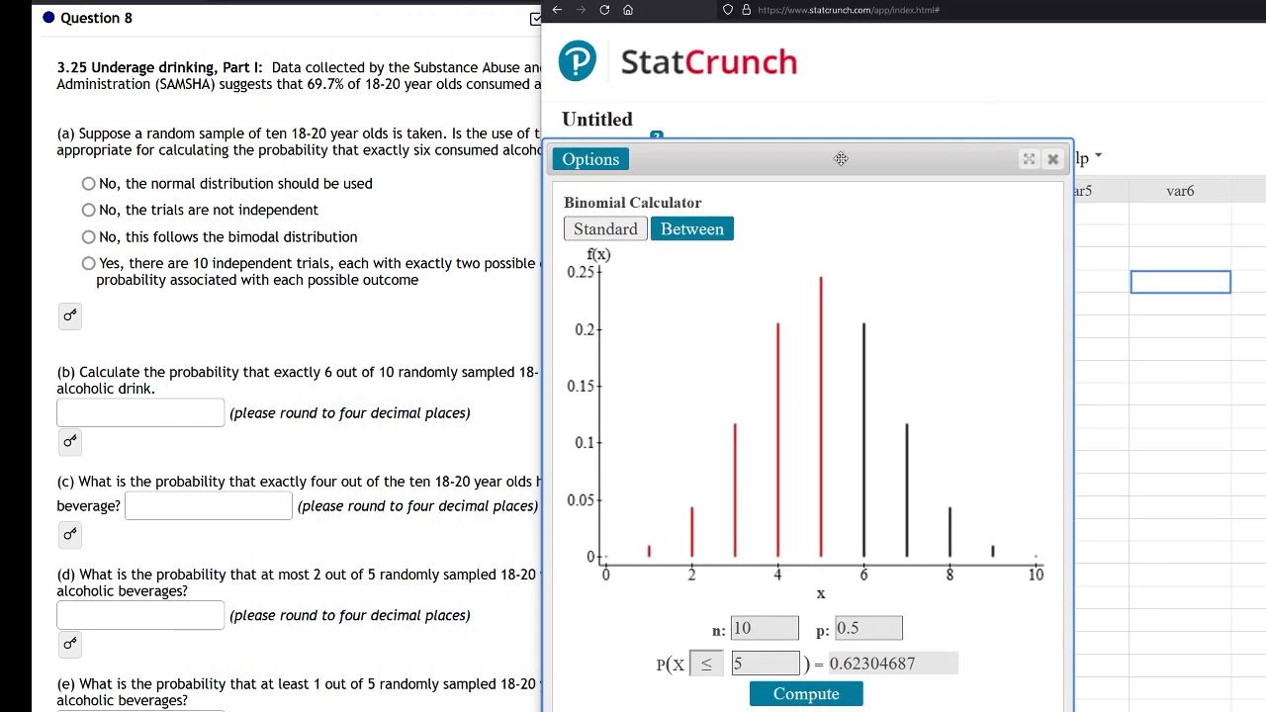
left_click_drag(840, 158, 841, 43)
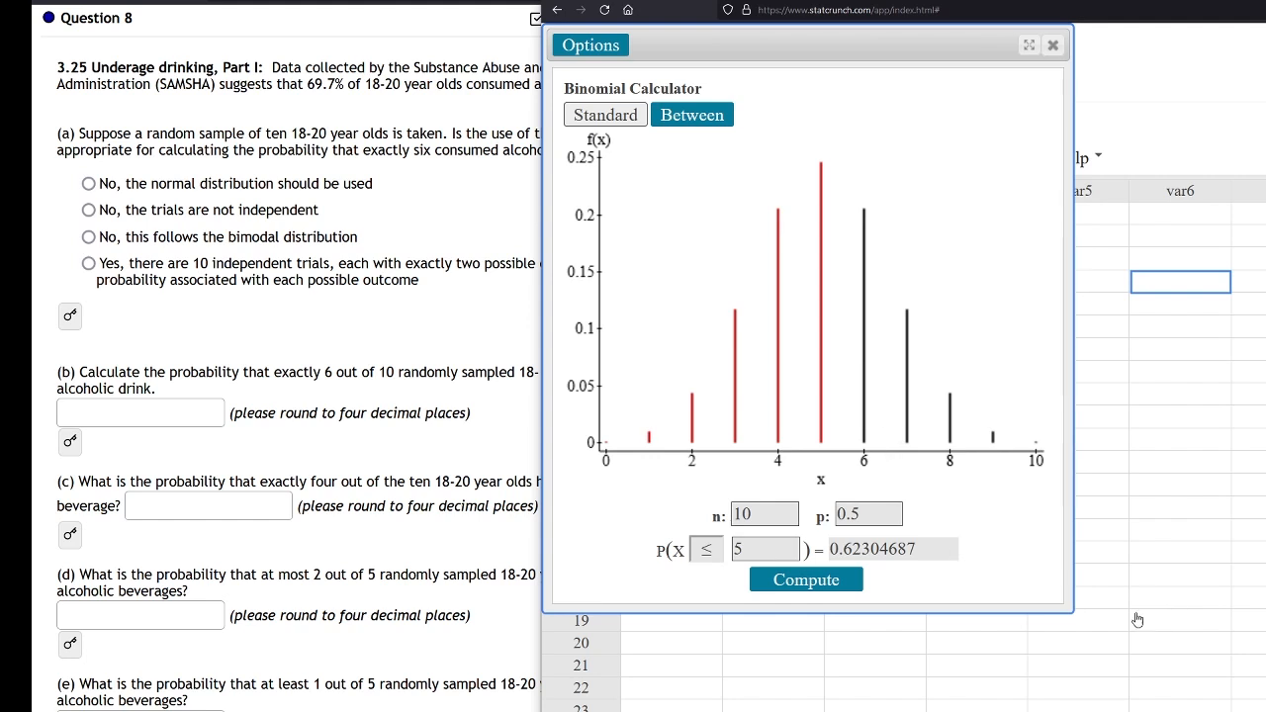
Compute the binomial probability P(X = 6) with n 10 and p 0.697 for part b
left_click_drag(1072, 612, 1060, 528)
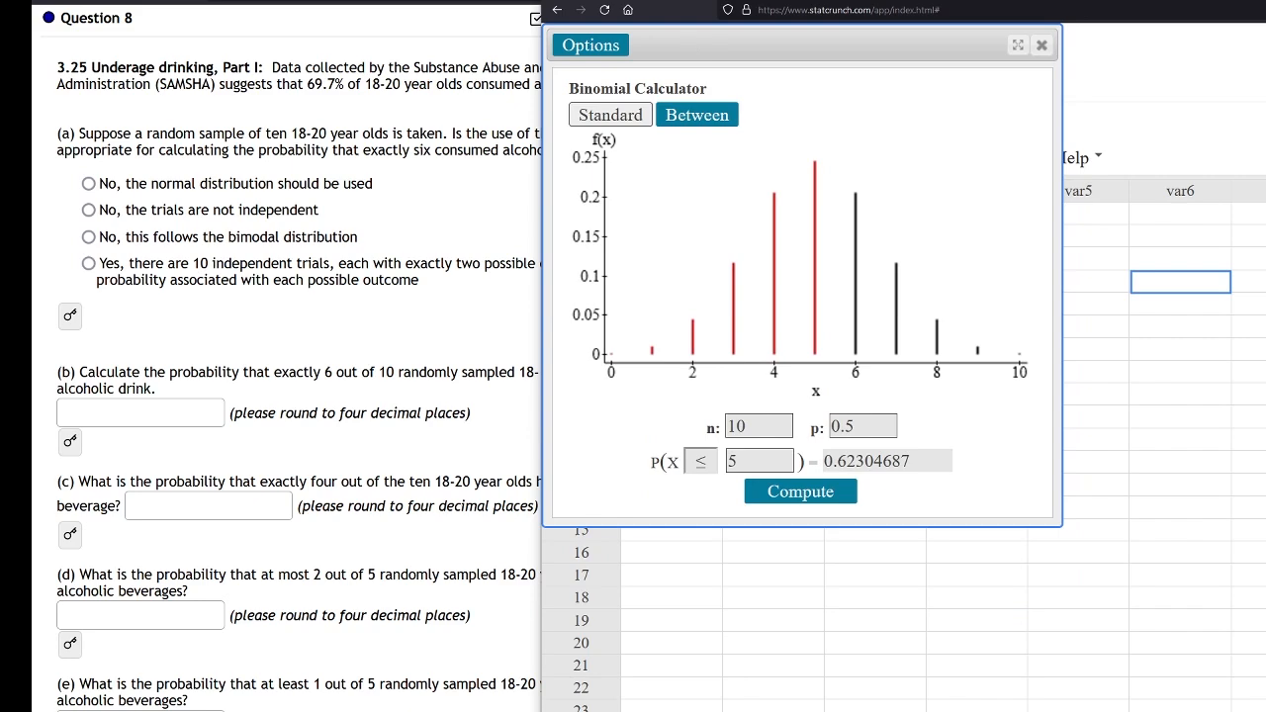
left_click_drag(690, 45, 910, 45)
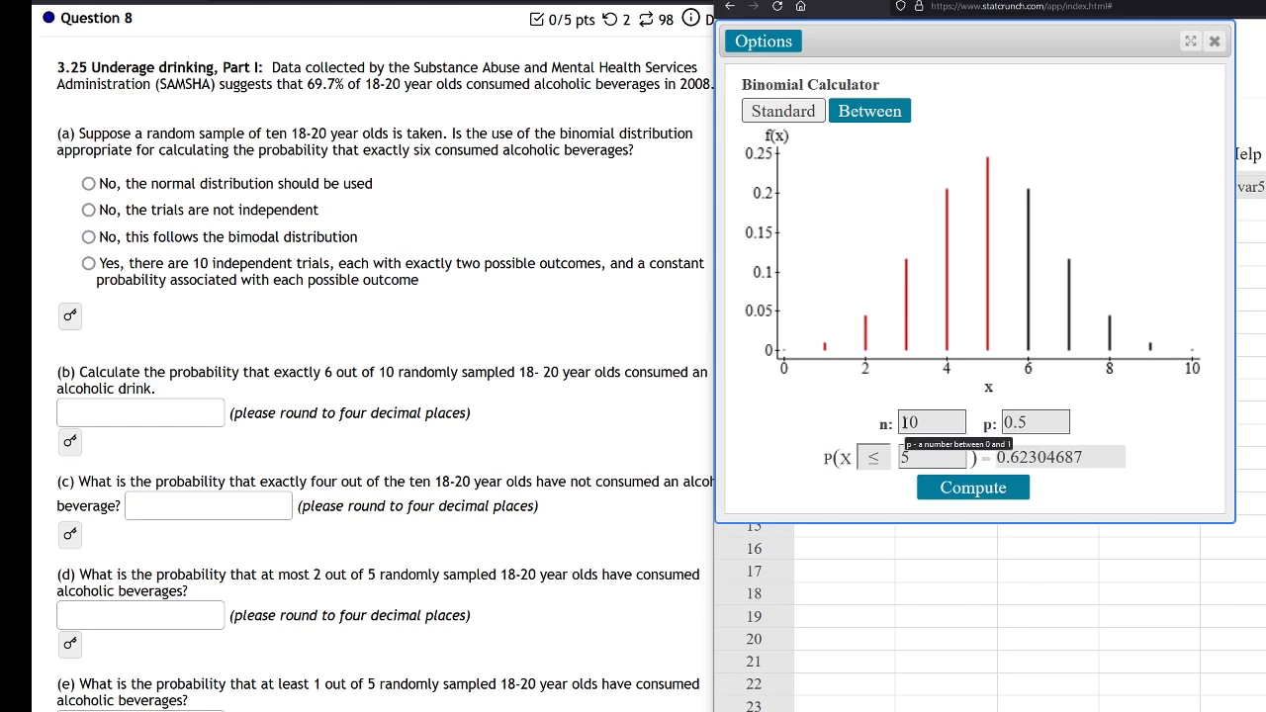
double_click(904, 457)
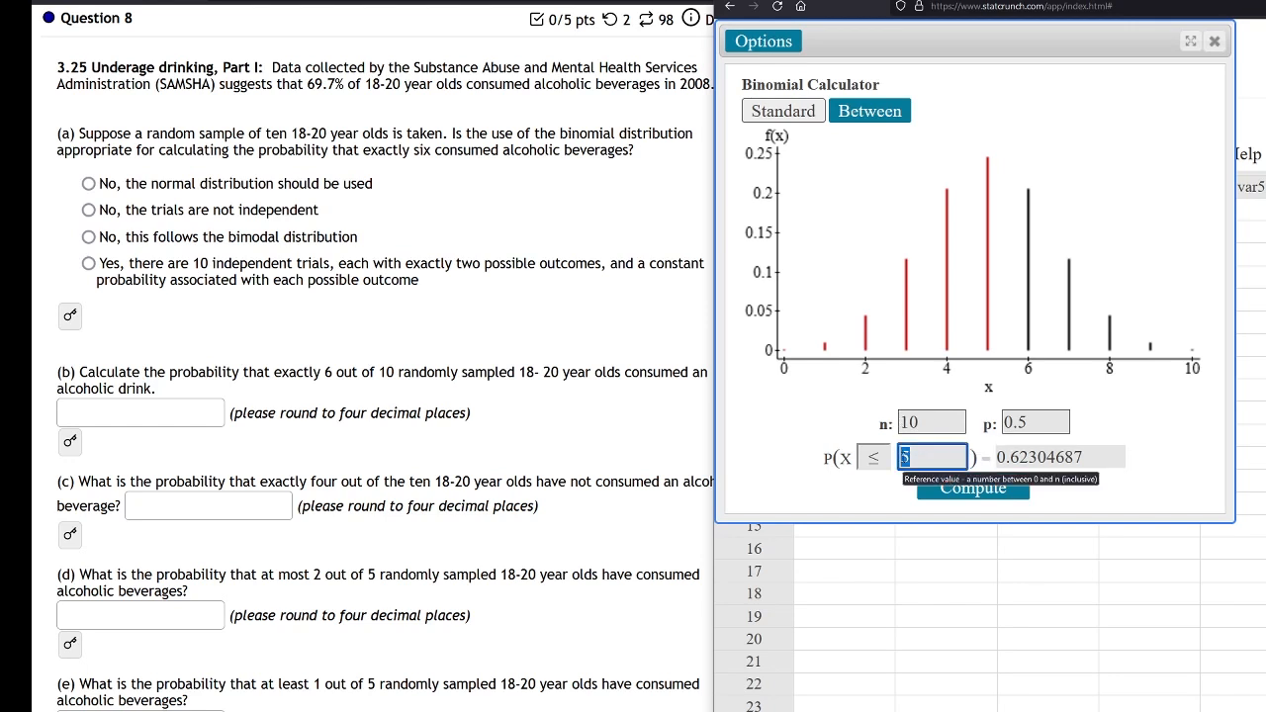
type("6")
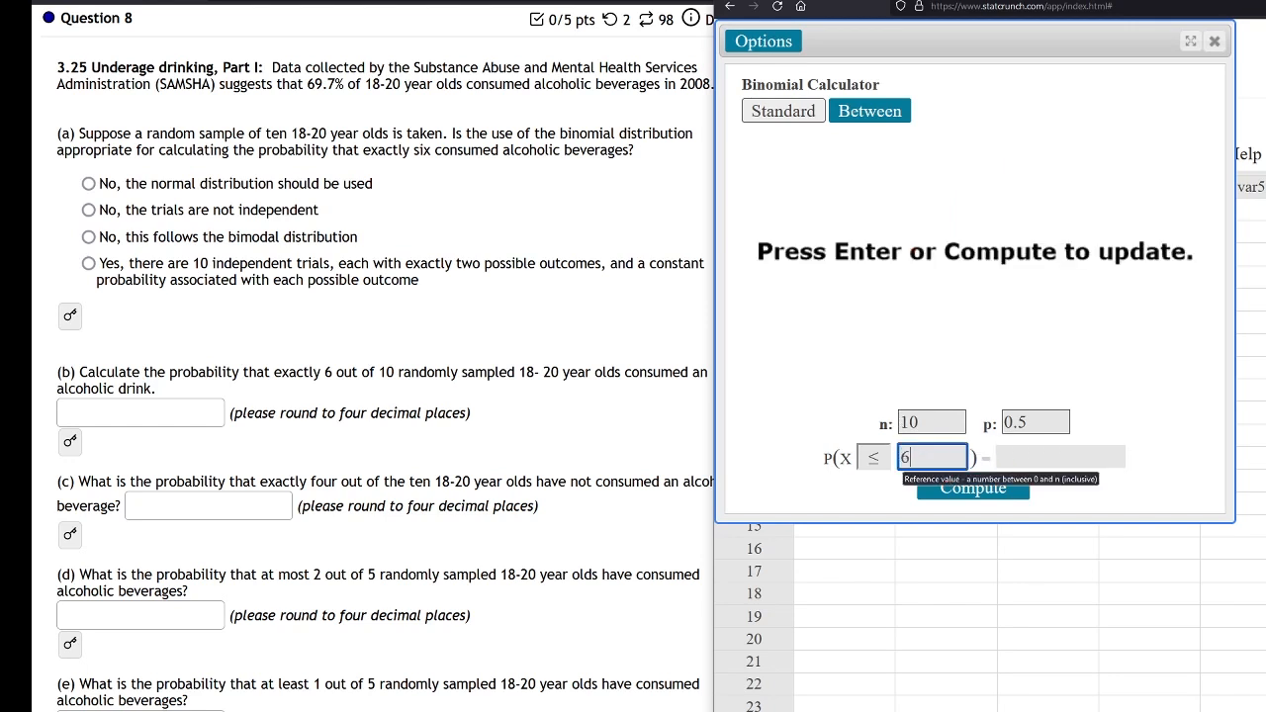
left_click(872, 463)
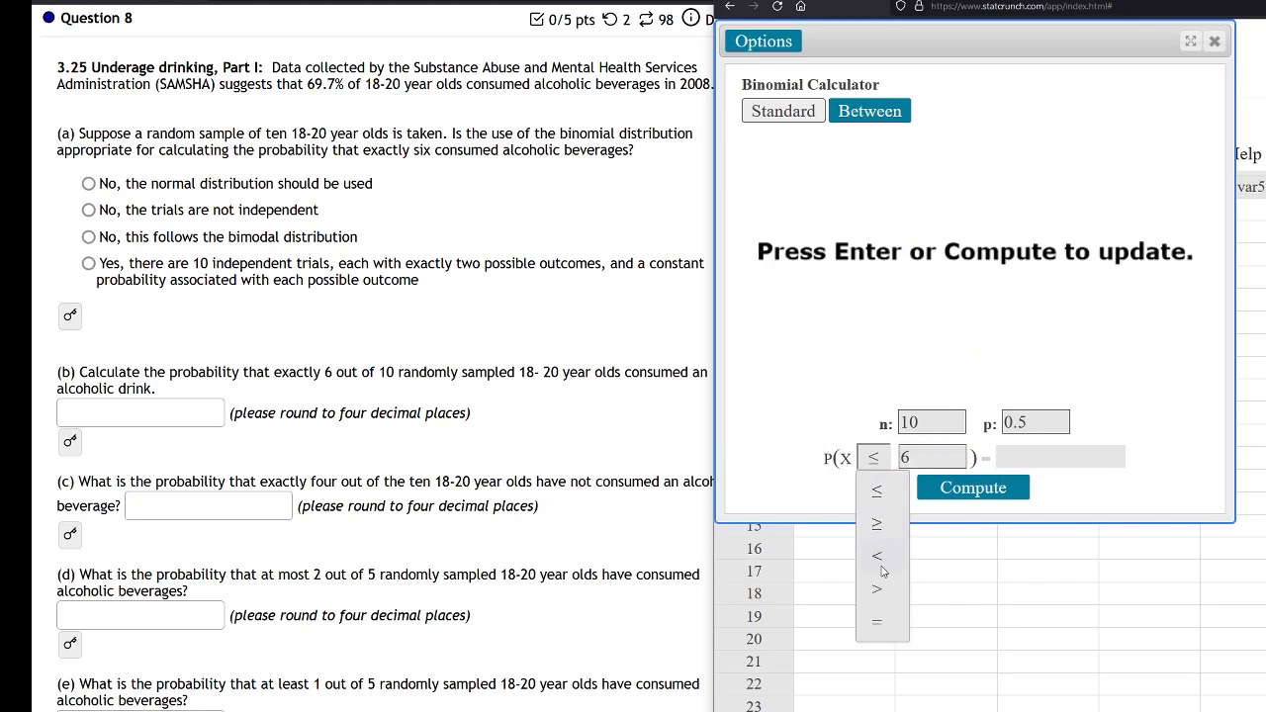
left_click(877, 622)
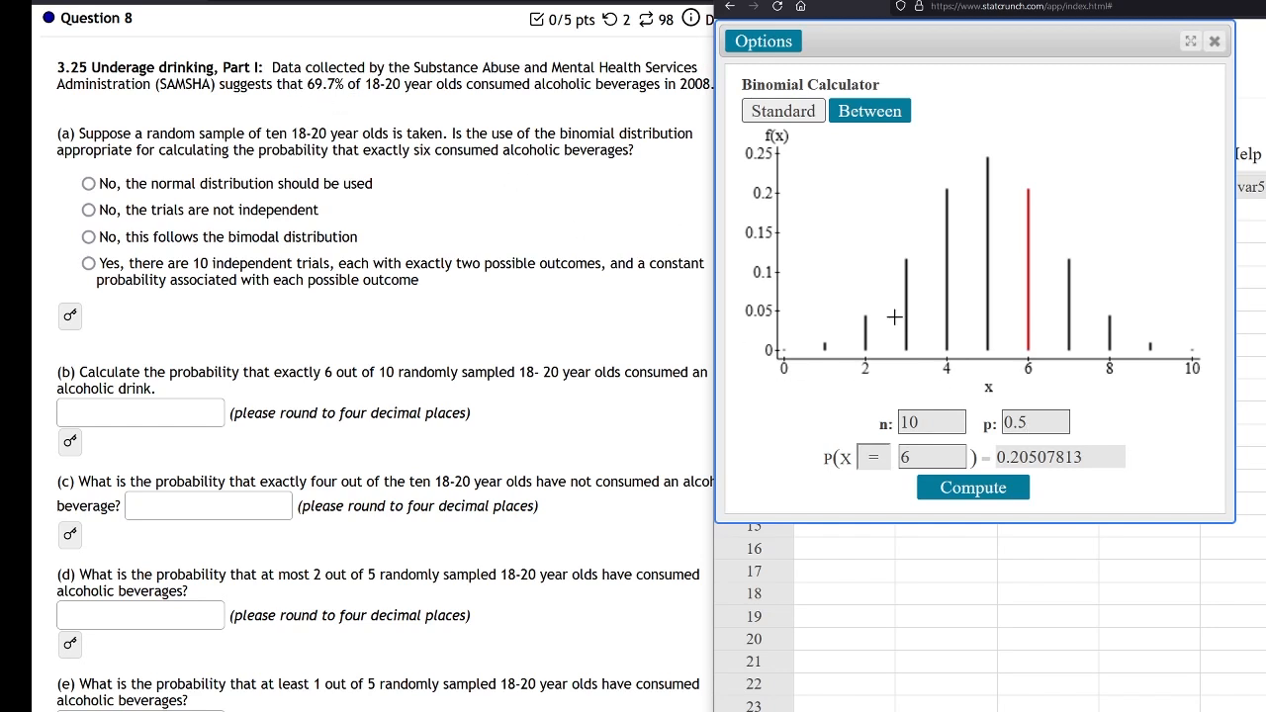
left_click_drag(1030, 422, 1005, 423)
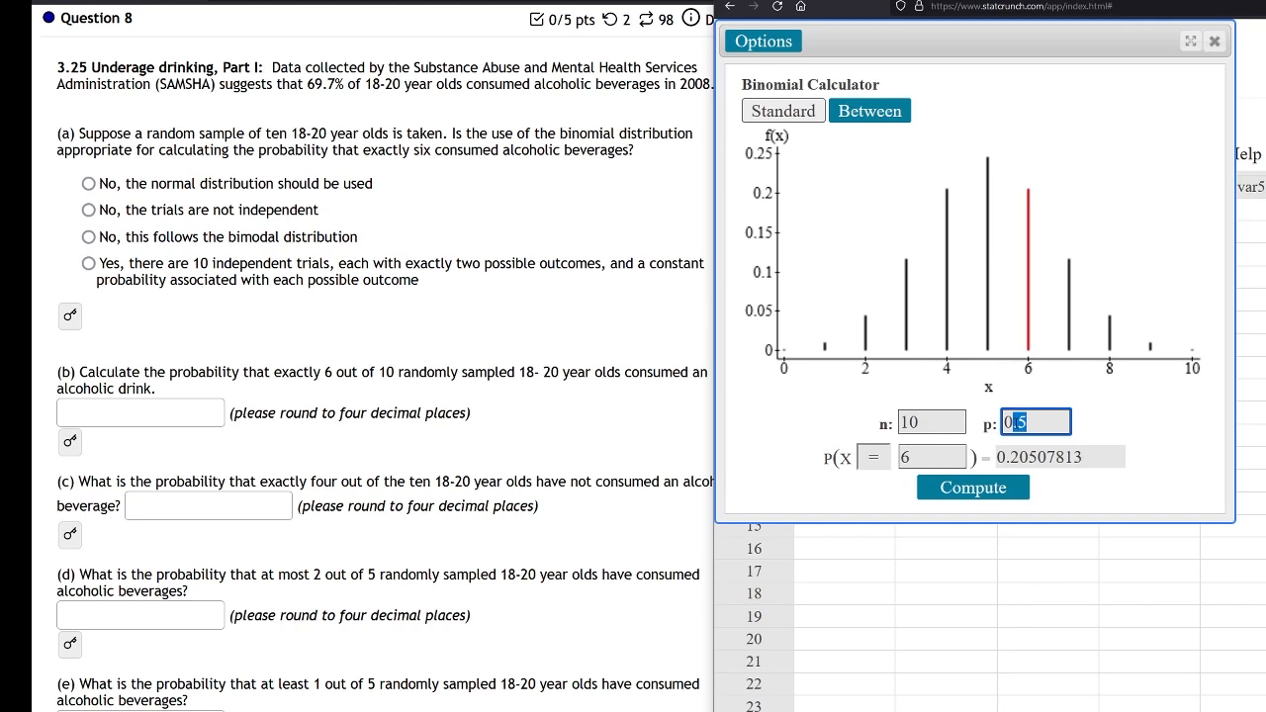
type(".697")
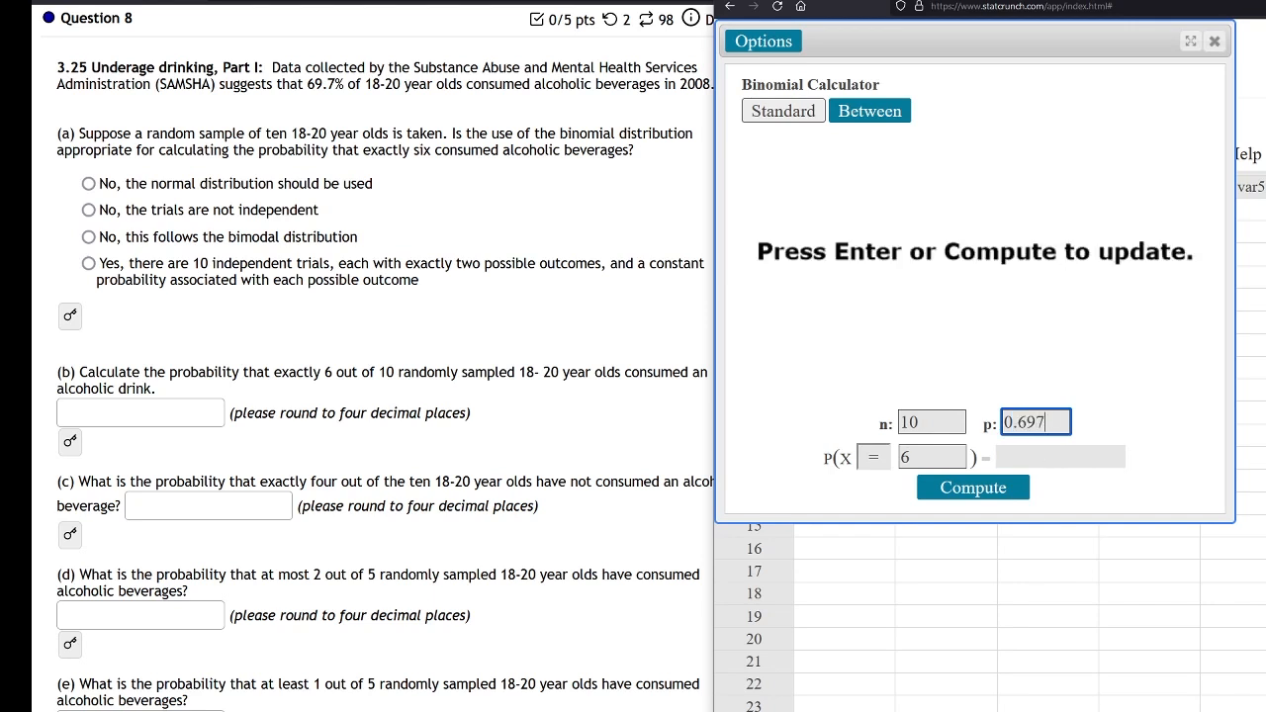
left_click(1019, 488)
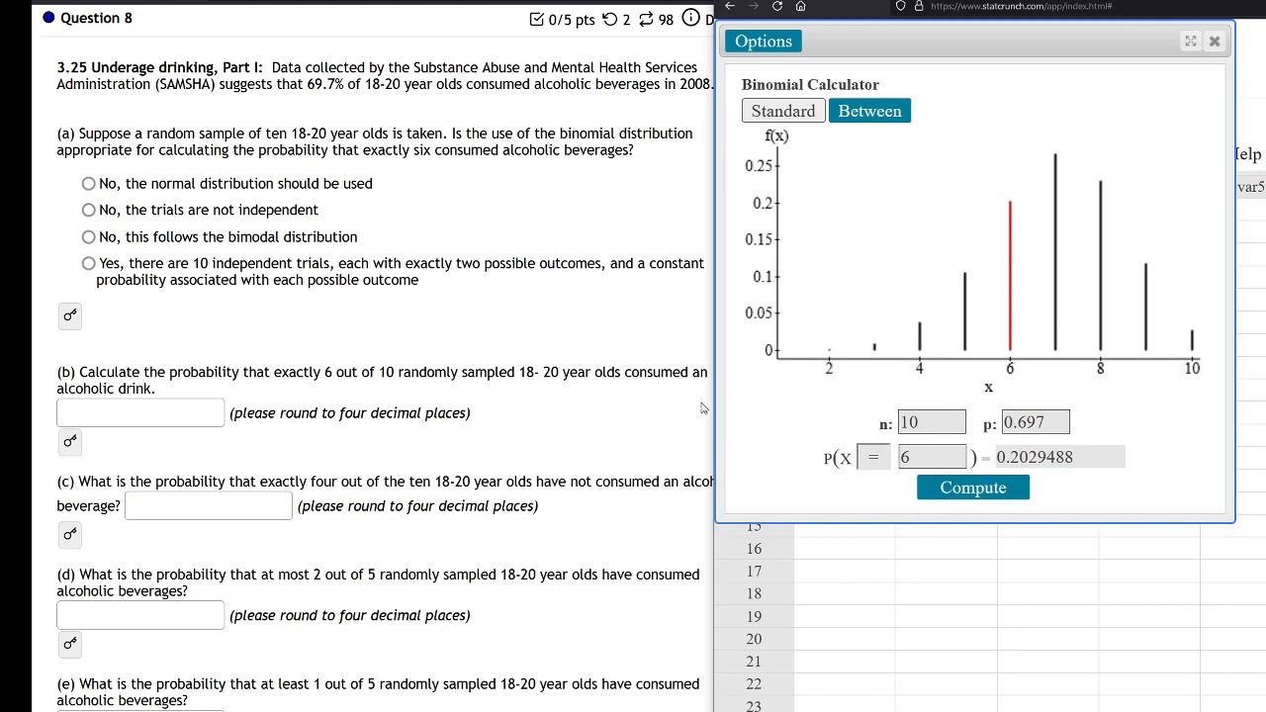
Reveal the answer keys for parts b and c of Question 8 to check the result
left_click(73, 444)
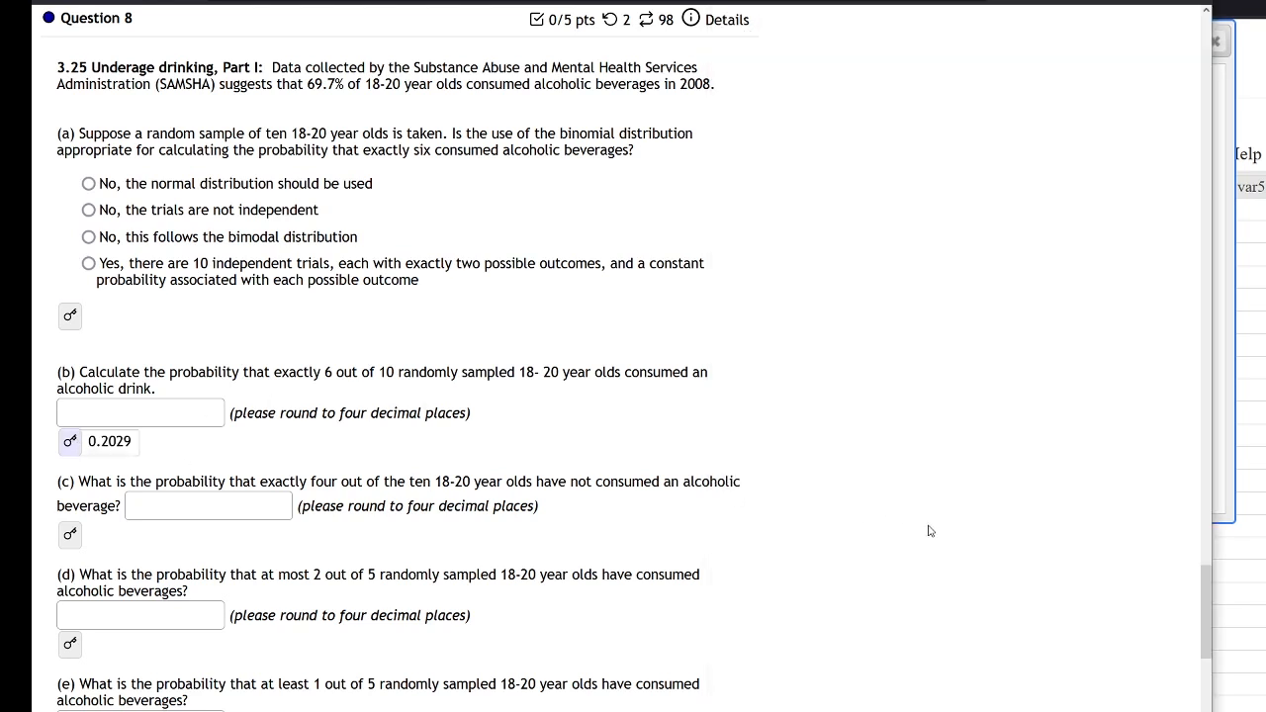
left_click(1166, 555)
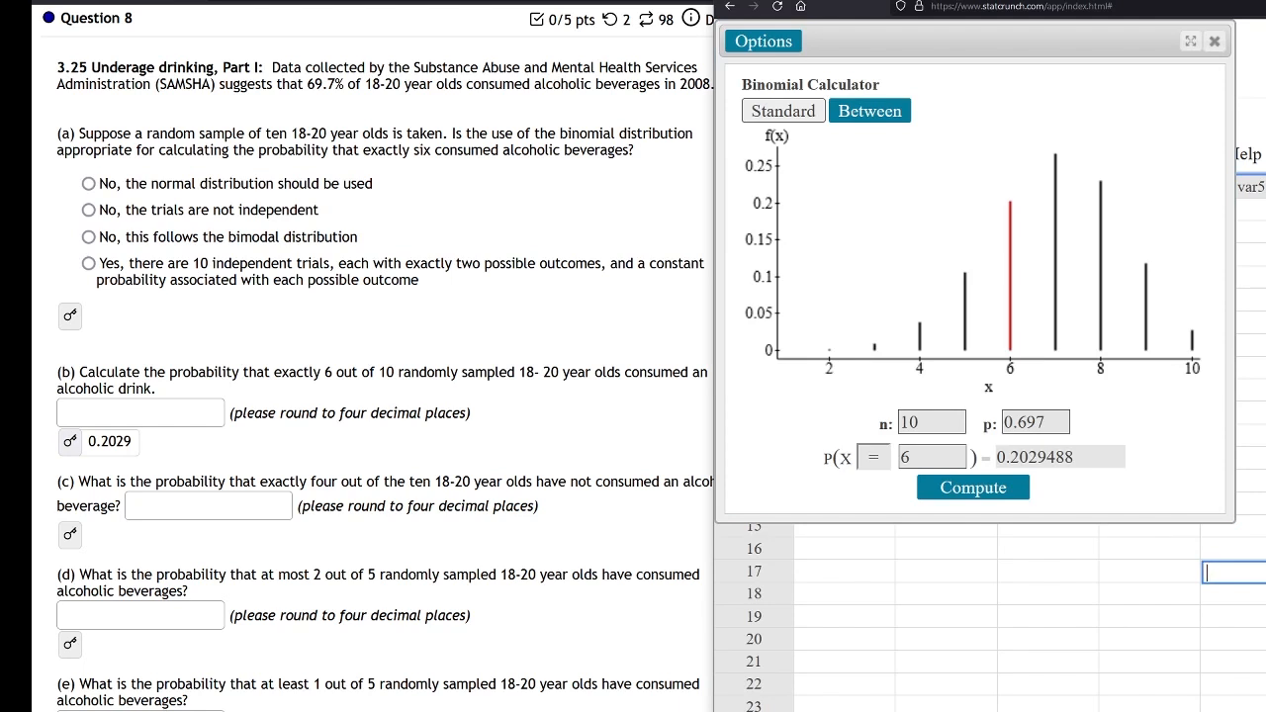
left_click(354, 546)
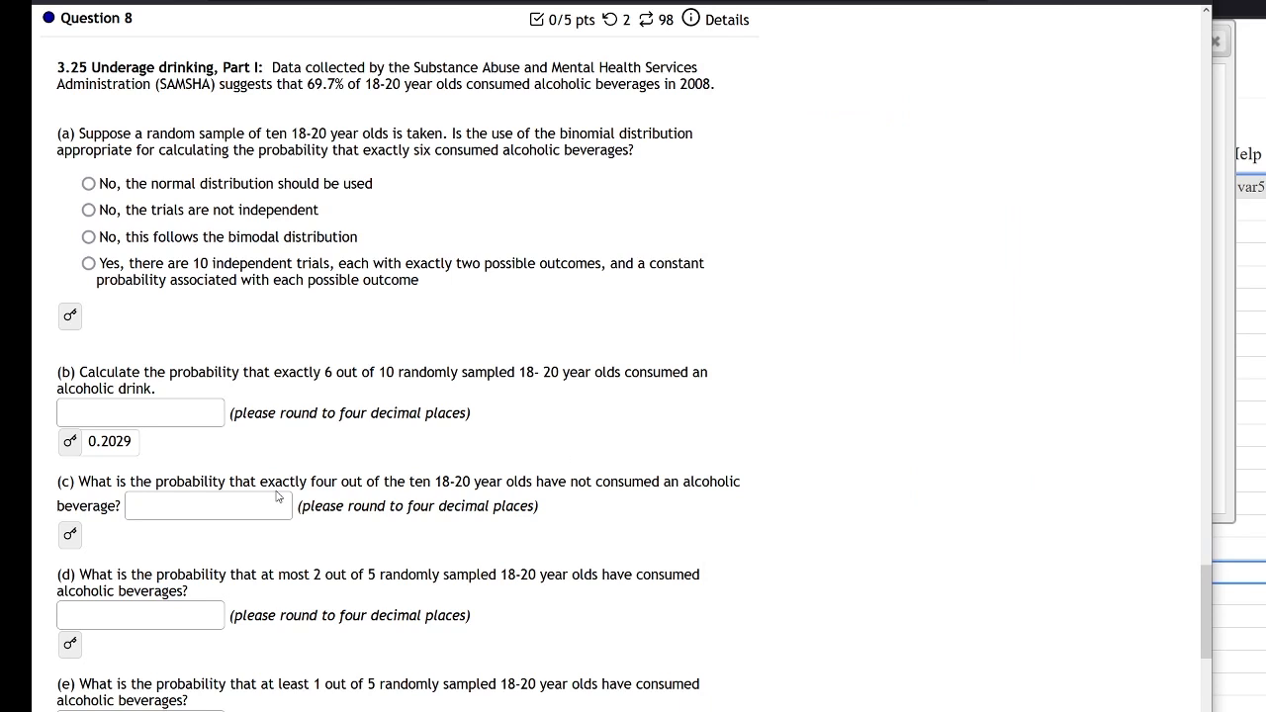
left_click(1231, 98)
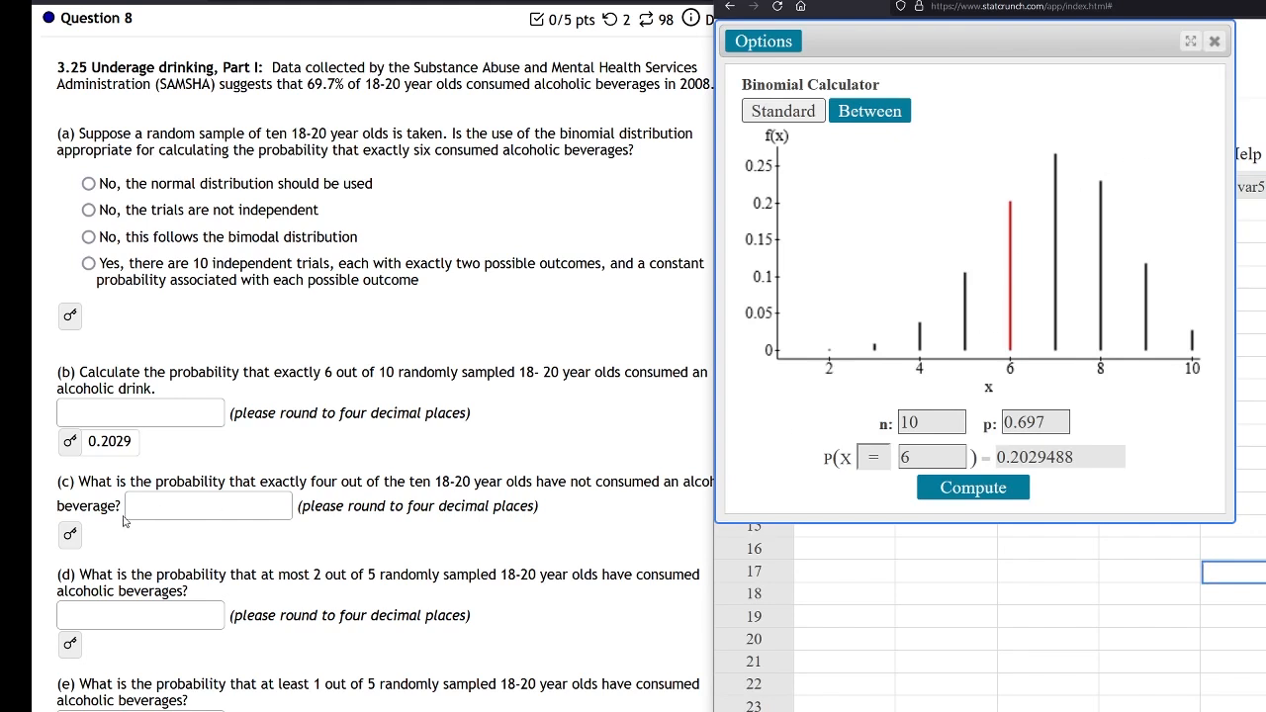
left_click(68, 539)
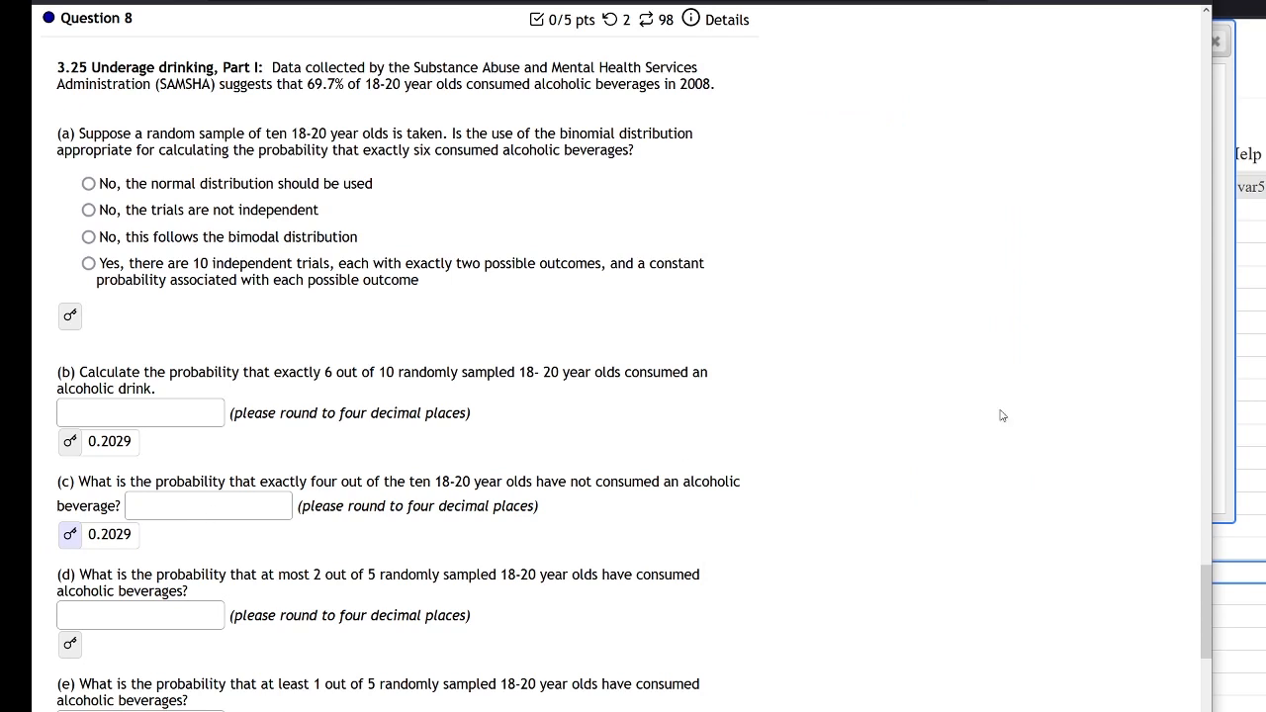
Compute the binomial probability P(X ≤ 2) with n 5 and p 0.697 for part d
left_click(1228, 87)
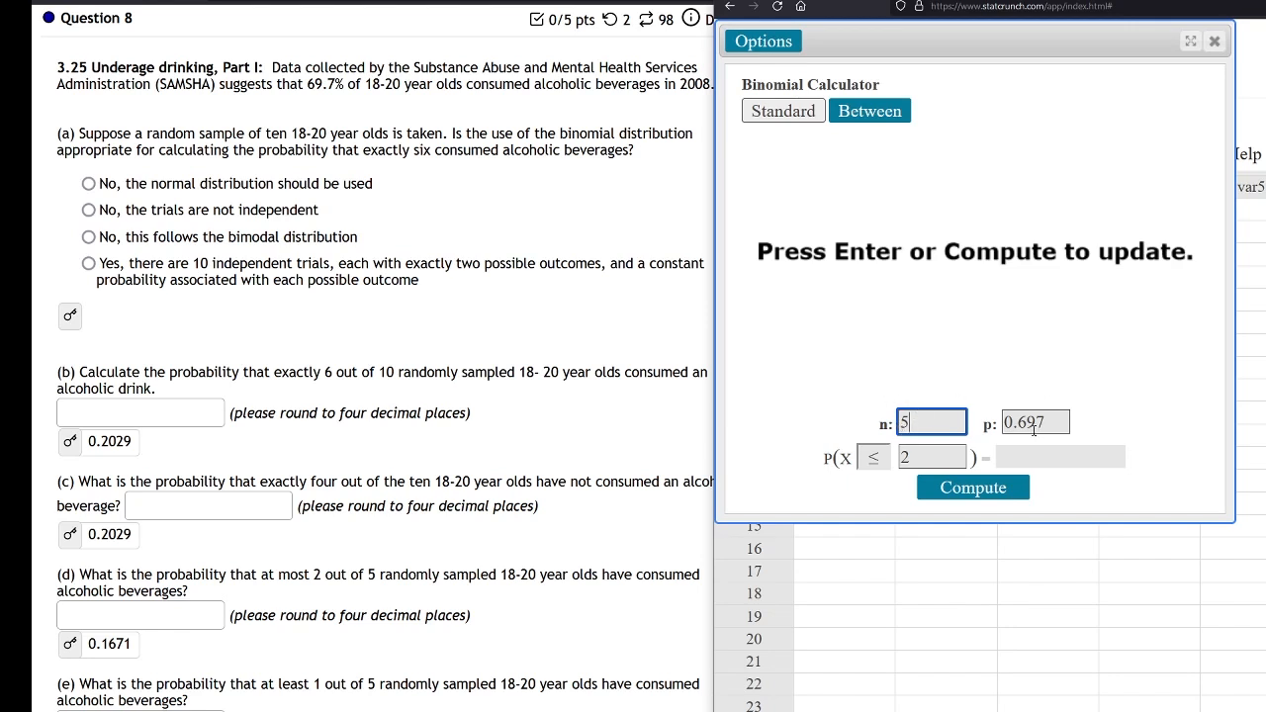
left_click(867, 465)
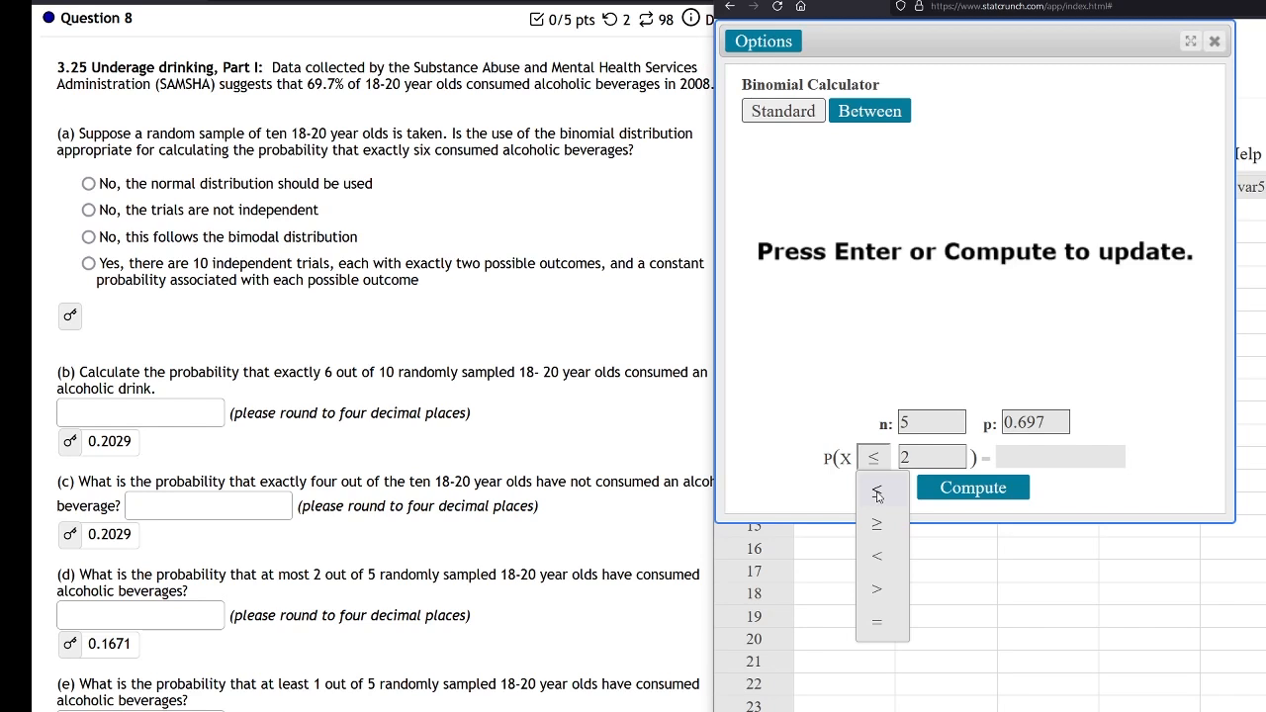
left_click(1063, 478)
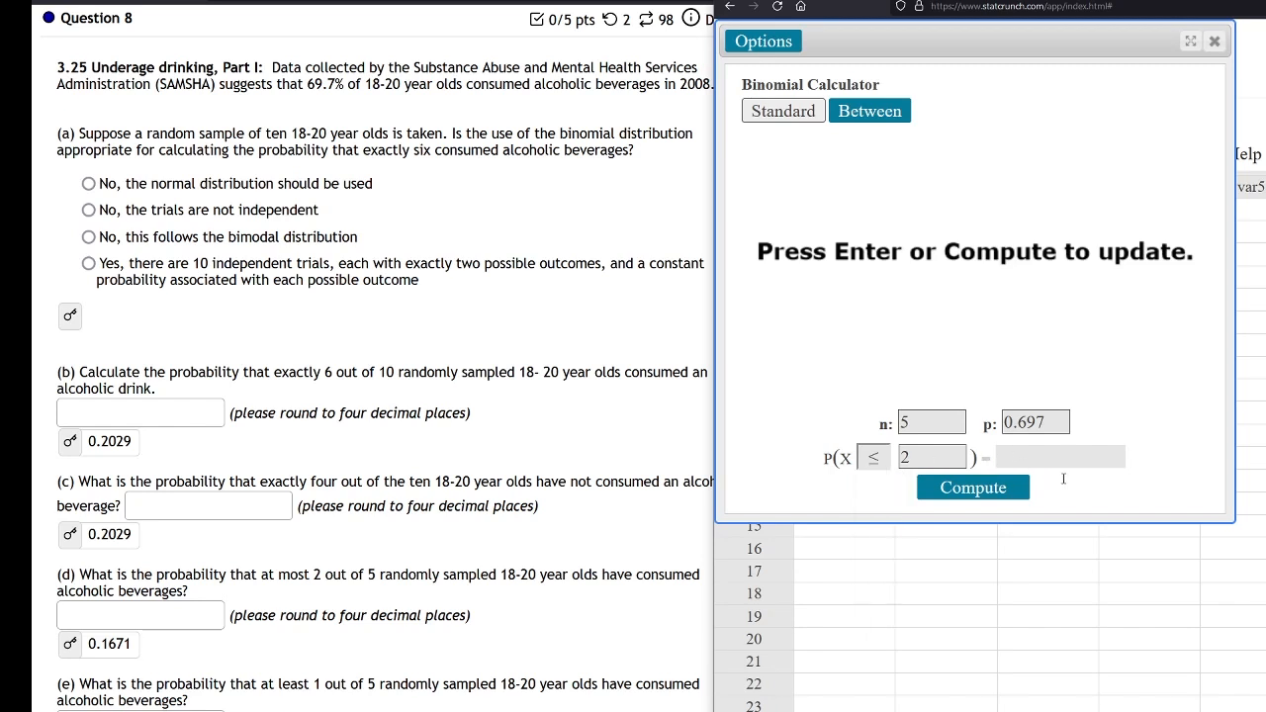
left_click(993, 489)
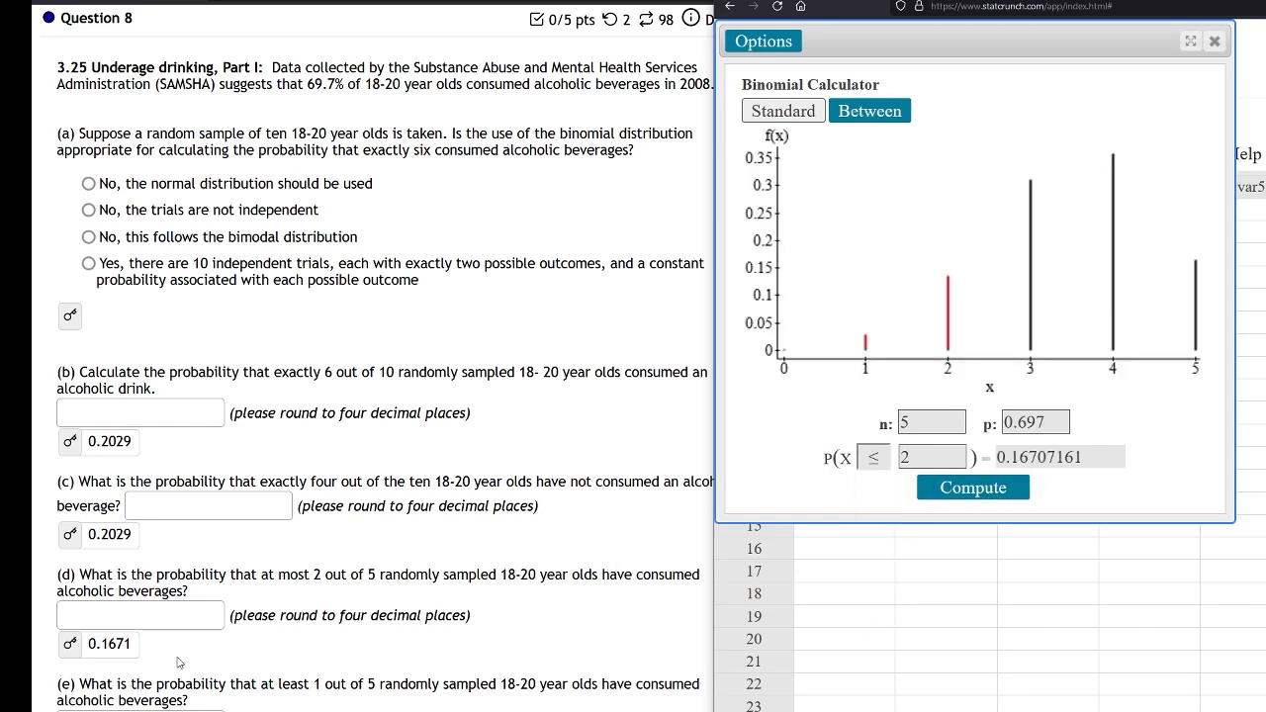